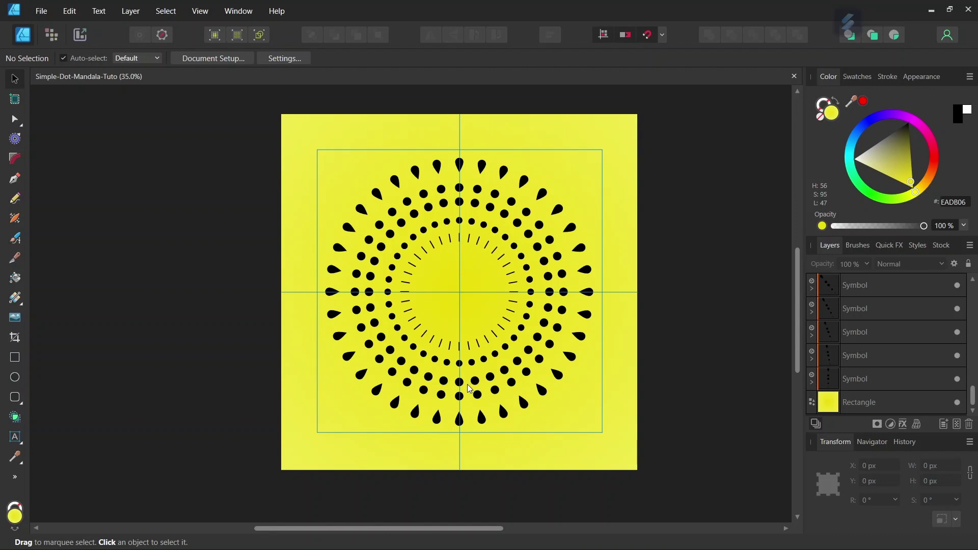
- Create a new 2000 × 2000 px document with units set to pixels
click(50, 14)
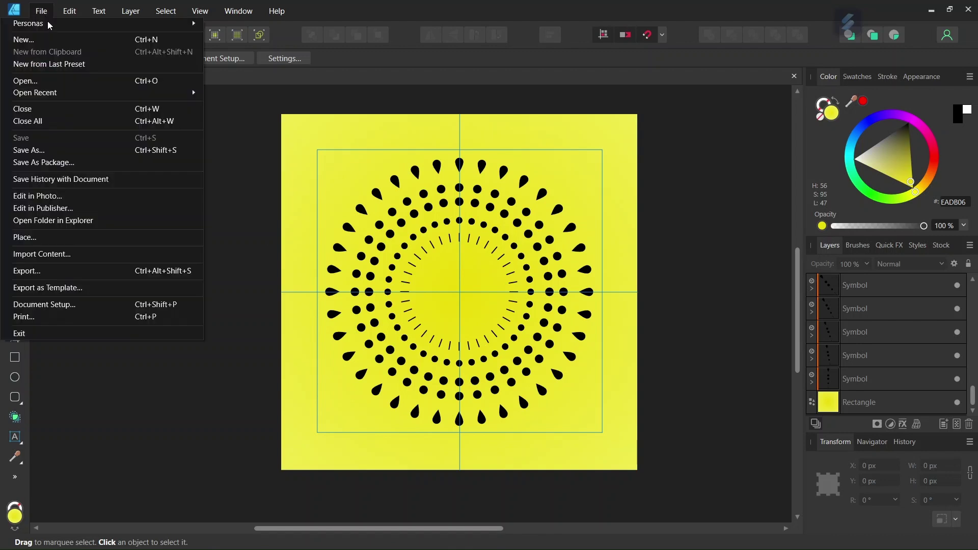
click(48, 39)
click(615, 366)
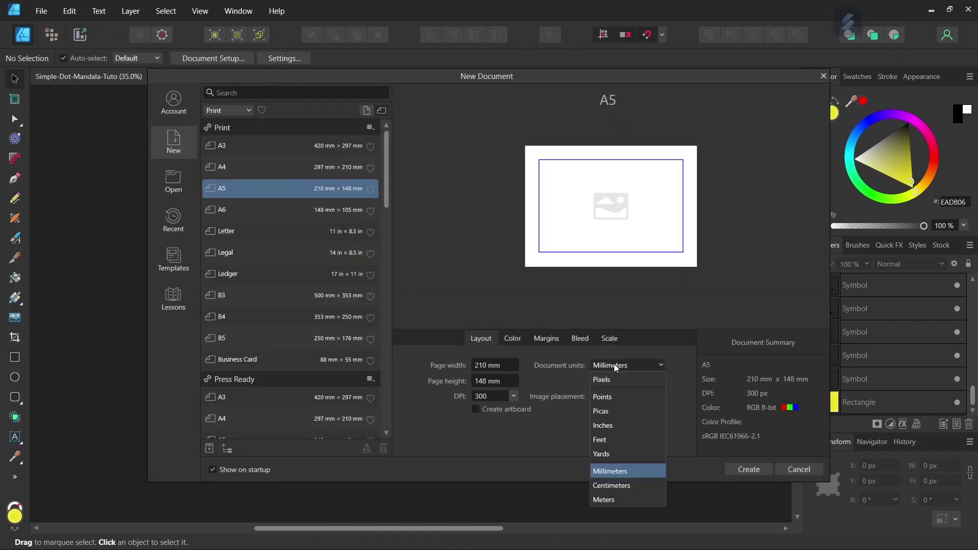
click(612, 380)
click(483, 365)
text(2)
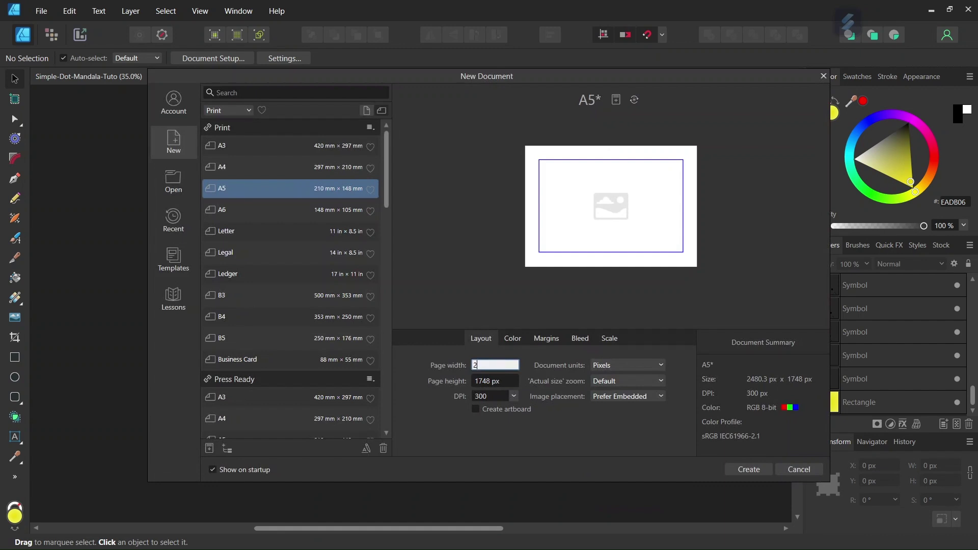
text(000)
click(505, 383)
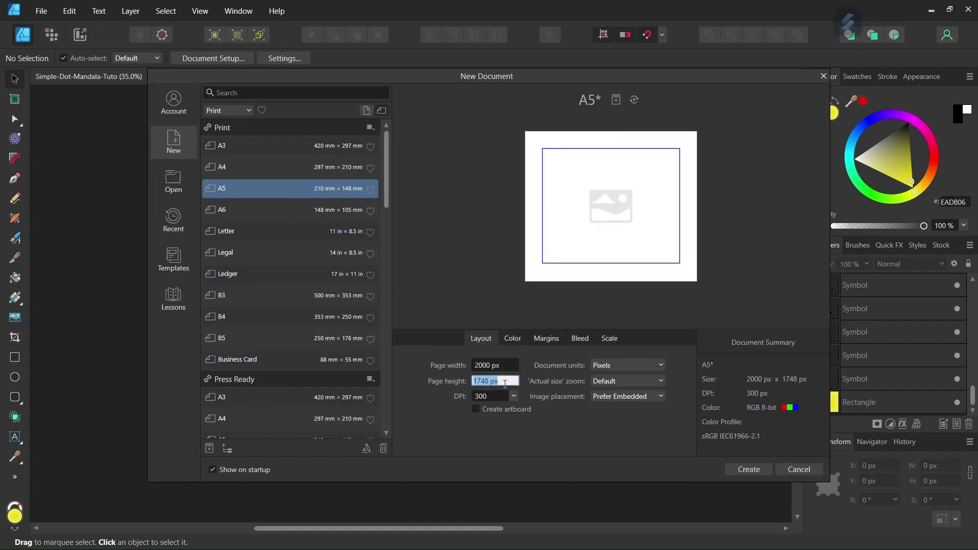
text(2000)
click(748, 469)
- Add horizontal and vertical guides at 1000 px and check the snapping options
click(200, 11)
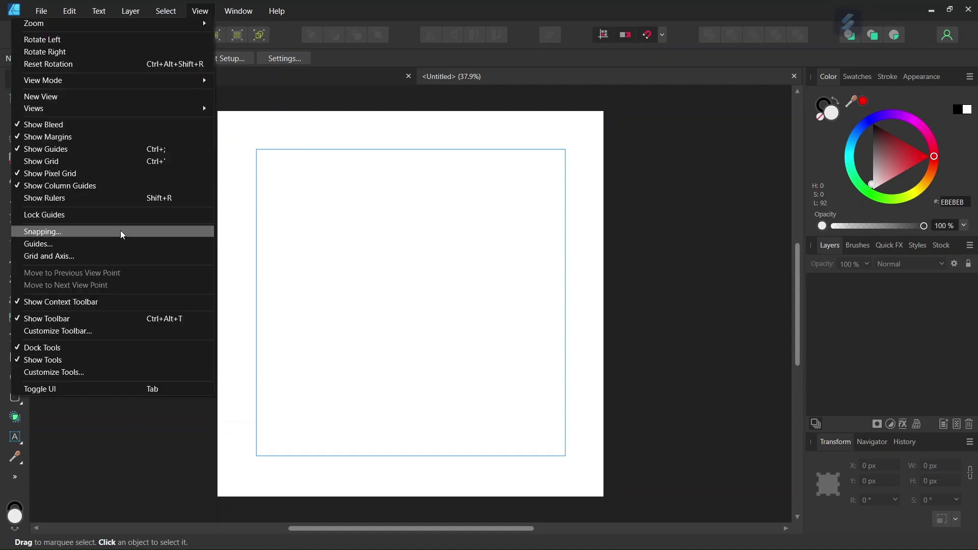
click(117, 244)
click(264, 337)
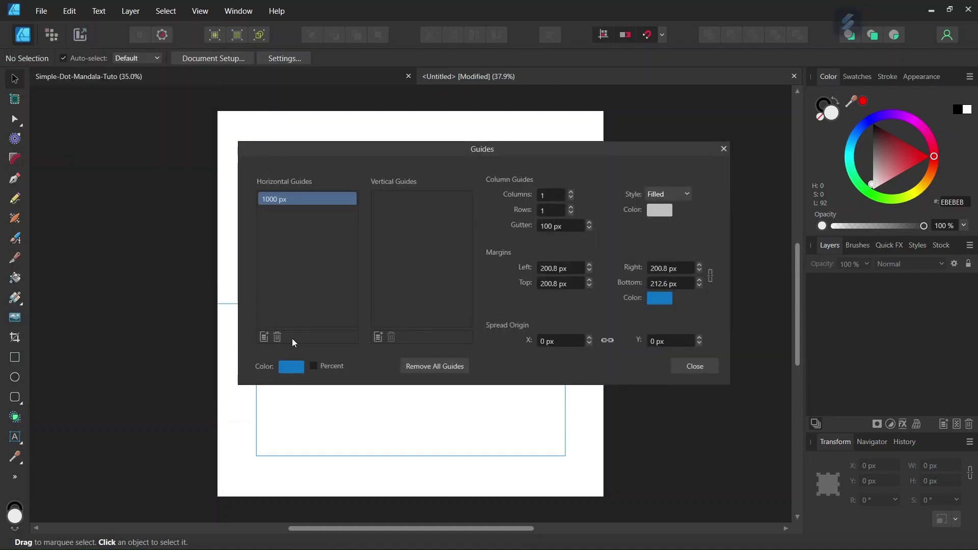
click(377, 337)
click(687, 366)
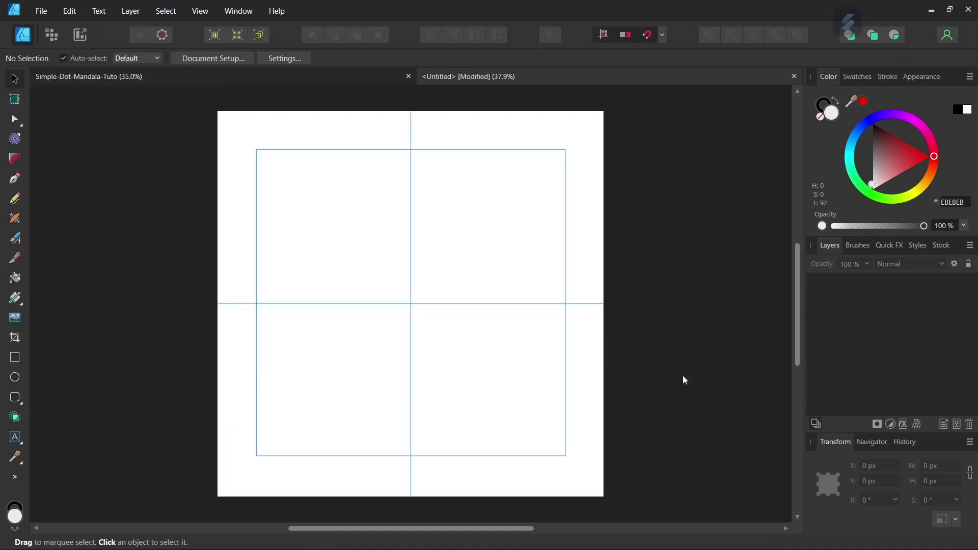
click(662, 35)
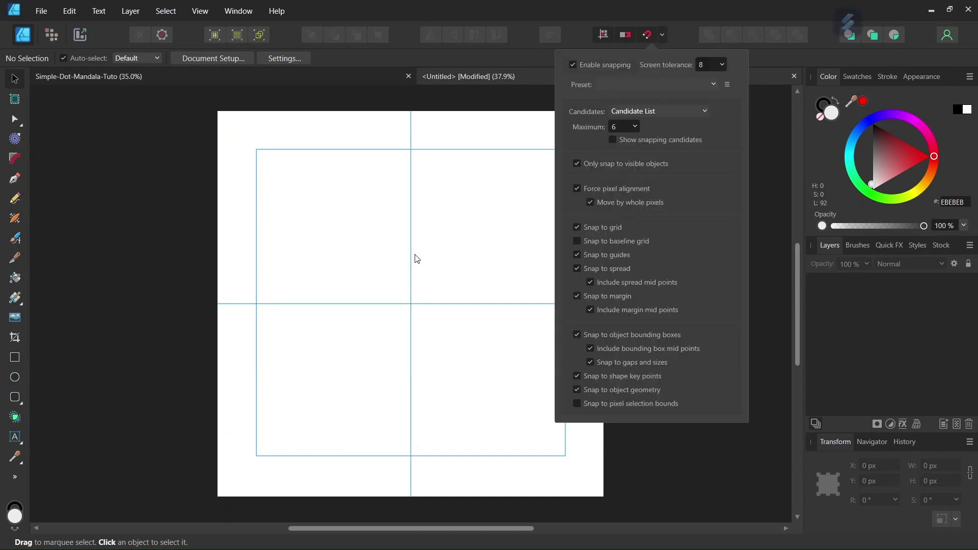
click(351, 256)
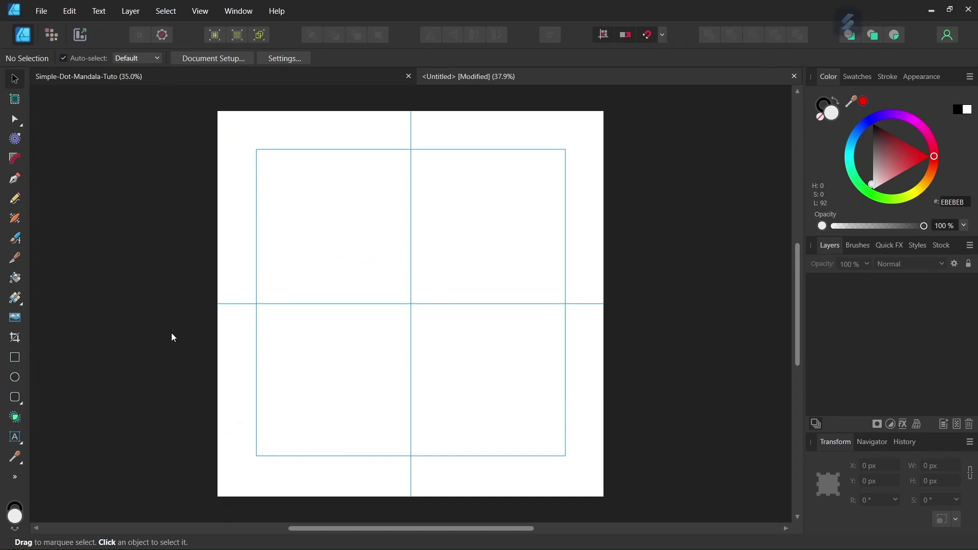
- Choose the Ellipse Tool with a black fill and no stroke
click(15, 379)
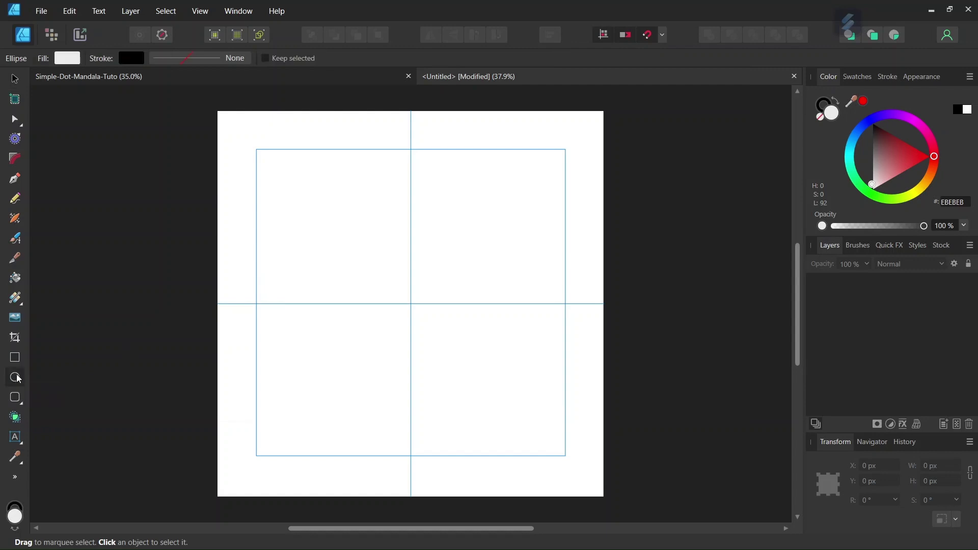
click(61, 63)
drag(175, 172, 216, 218)
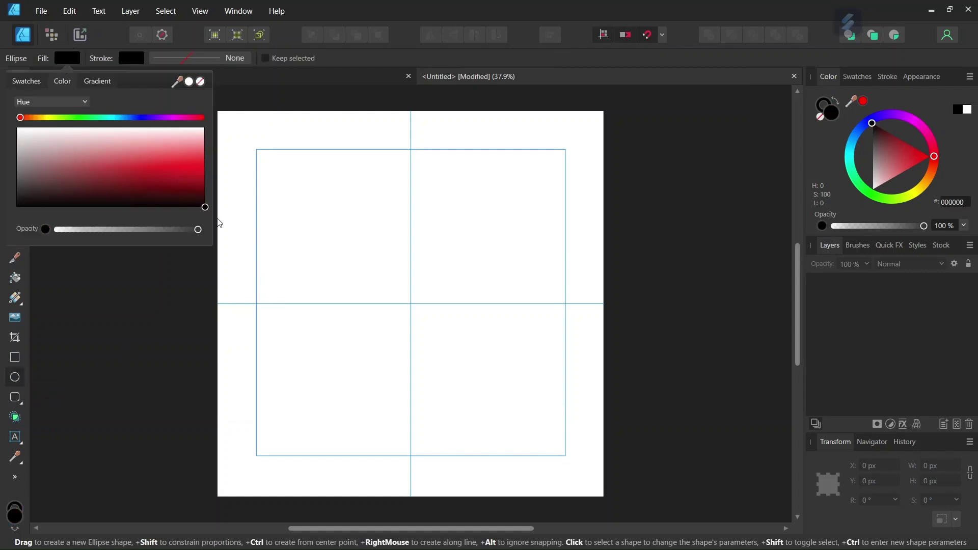
click(125, 61)
click(222, 84)
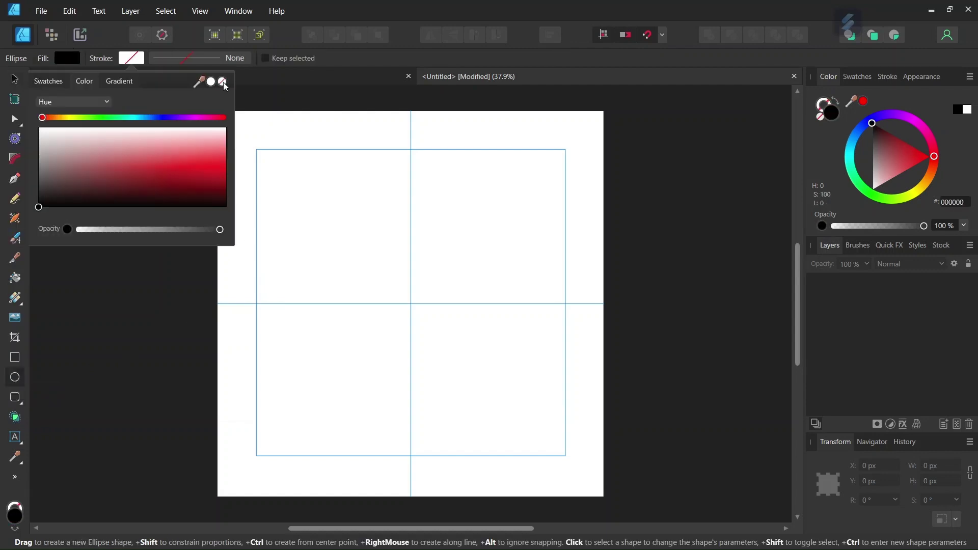
- Draw a 38 px black dot on the vertical guide above the centre
scroll(397, 219, up, 1)
ctrl+scroll(419, 236, up, 1)
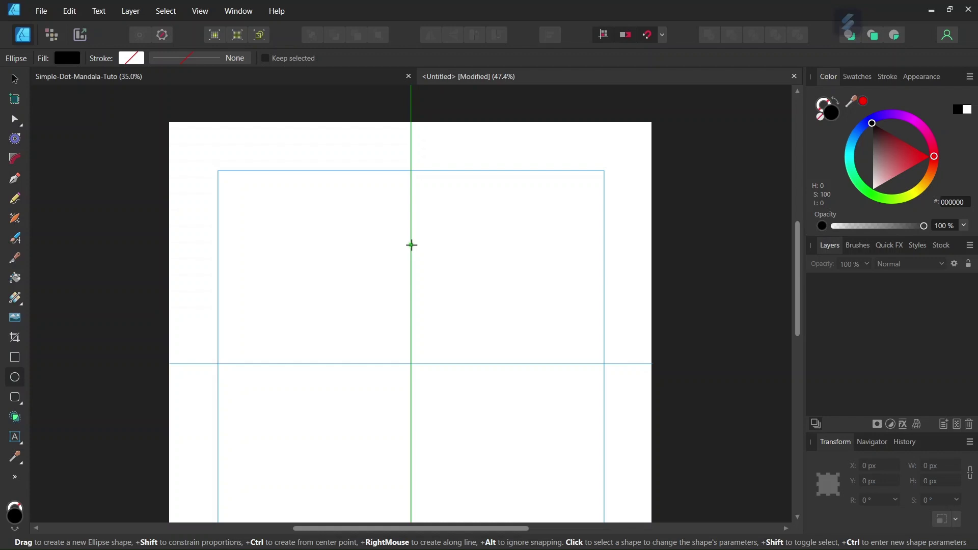
drag(411, 245, 415, 247)
key(v)
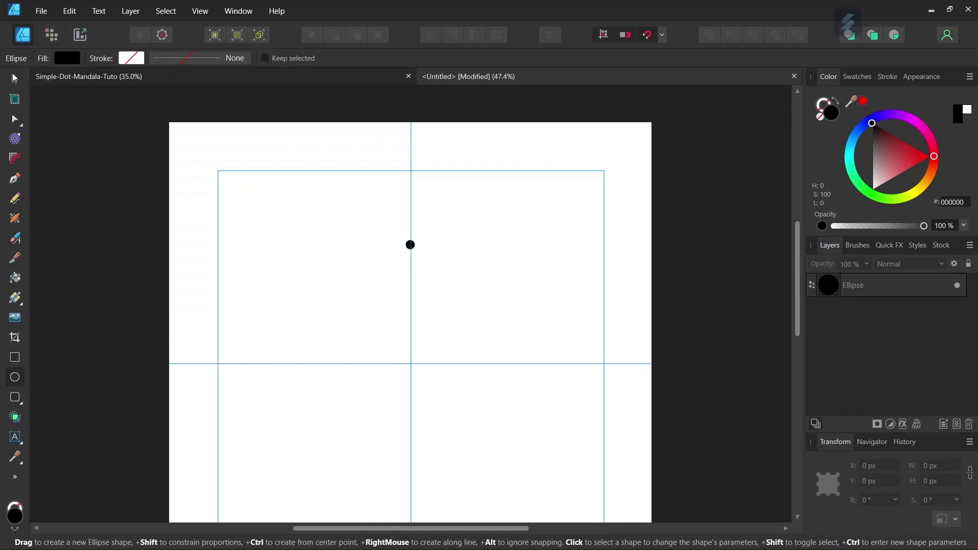
scroll(377, 231, up, 2)
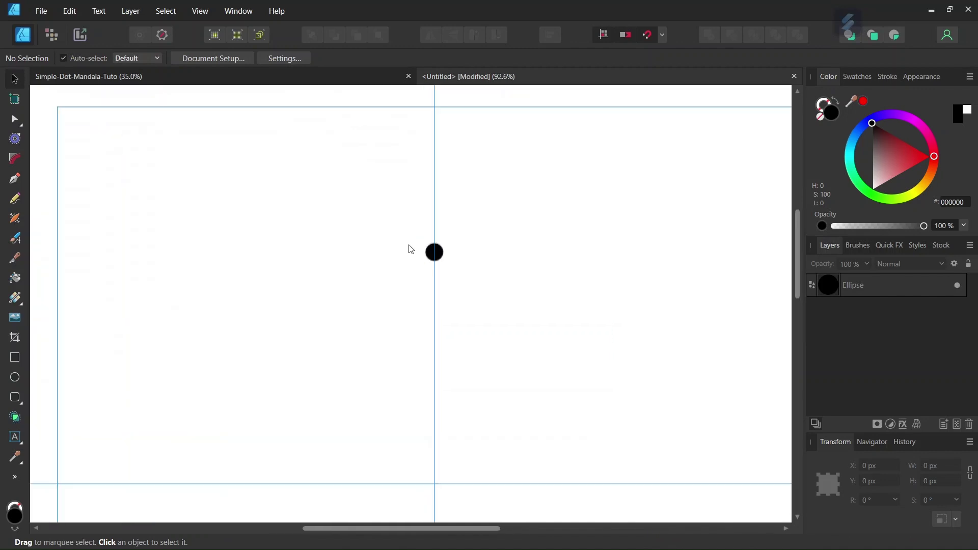
- Select the black dot and convert it with Layer > Create Symbol
click(436, 257)
scroll(438, 261, down, 2)
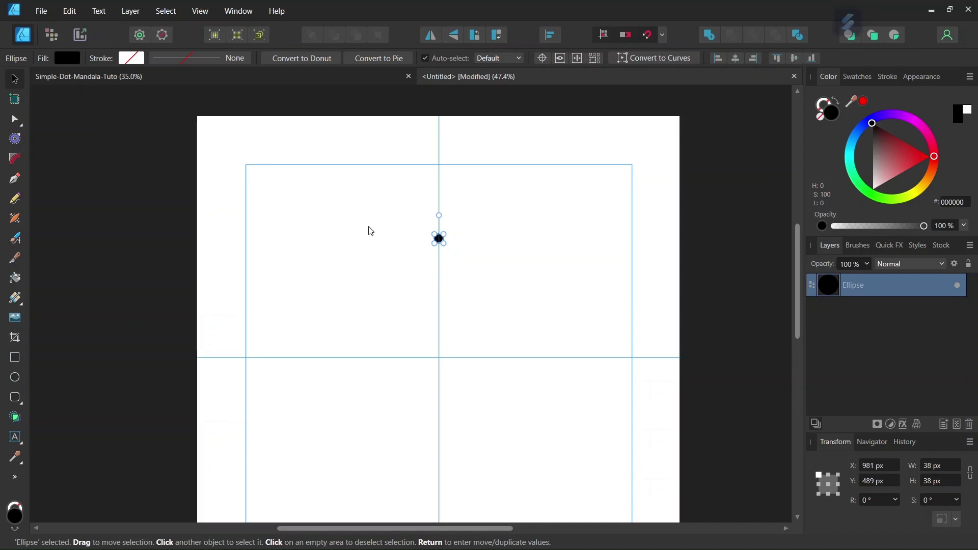
click(130, 11)
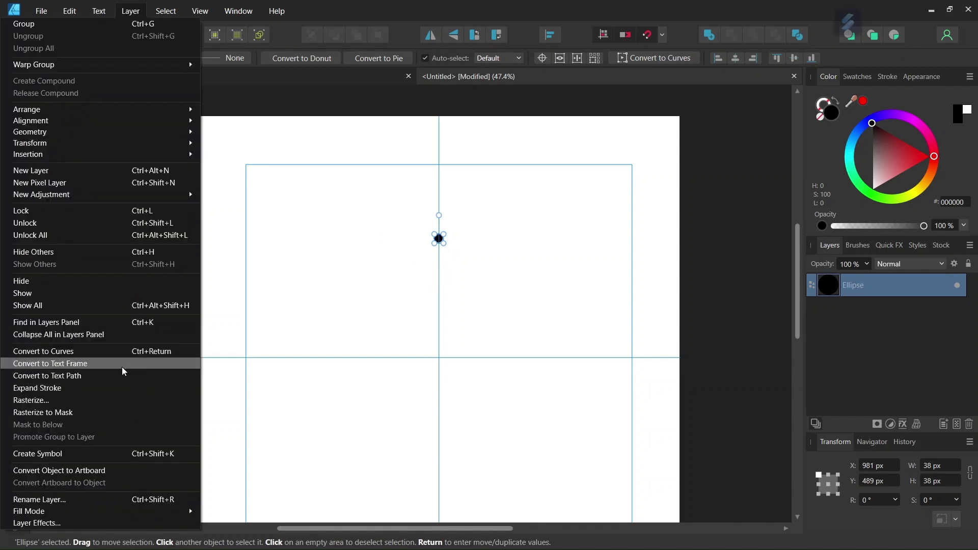
click(96, 453)
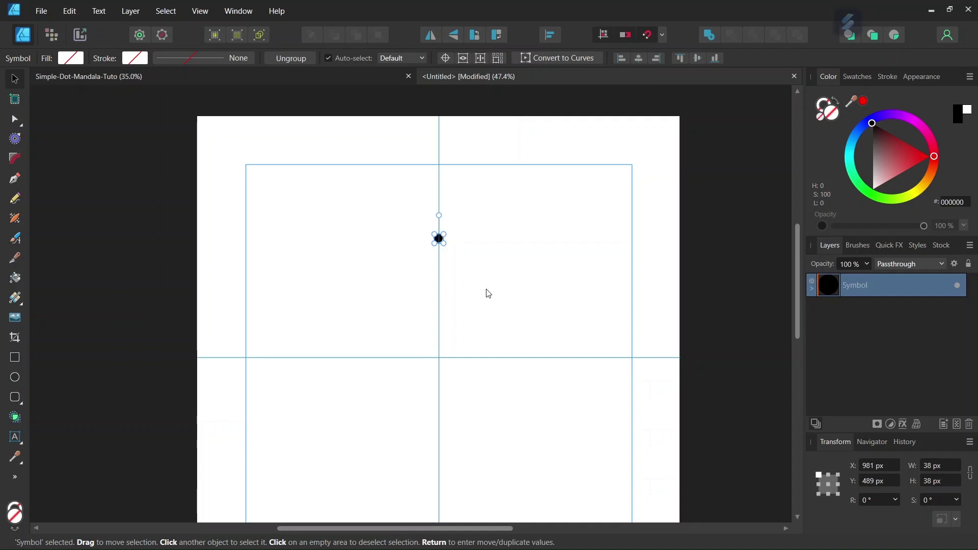
- Move the transform origin to the guide intersection and make 35 duplicates rotated 10° each
click(445, 58)
drag(439, 238, 439, 357)
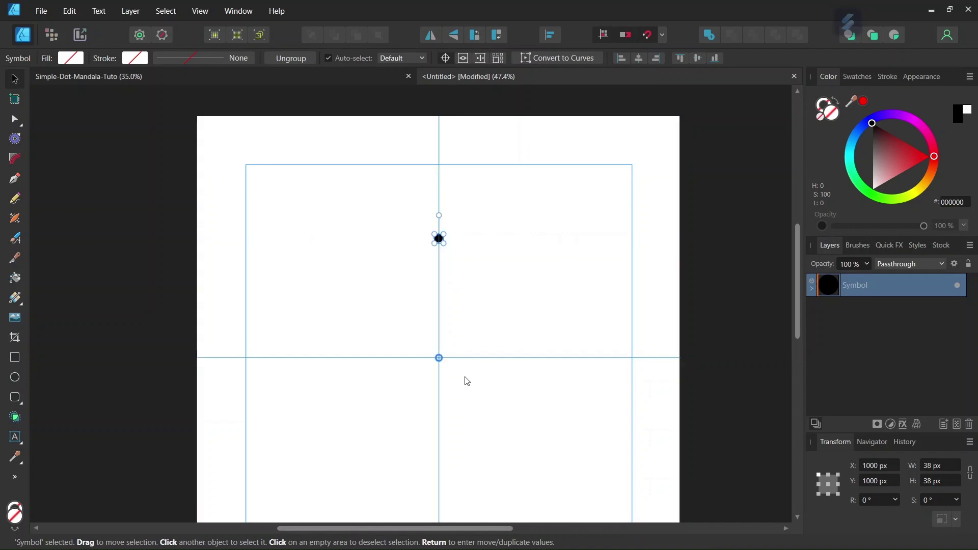
key(Return)
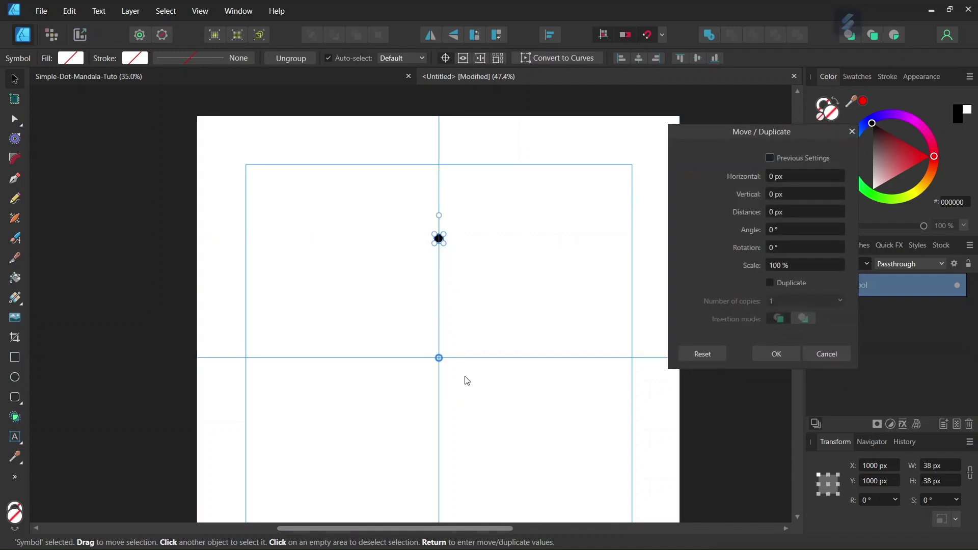
click(769, 283)
click(778, 300)
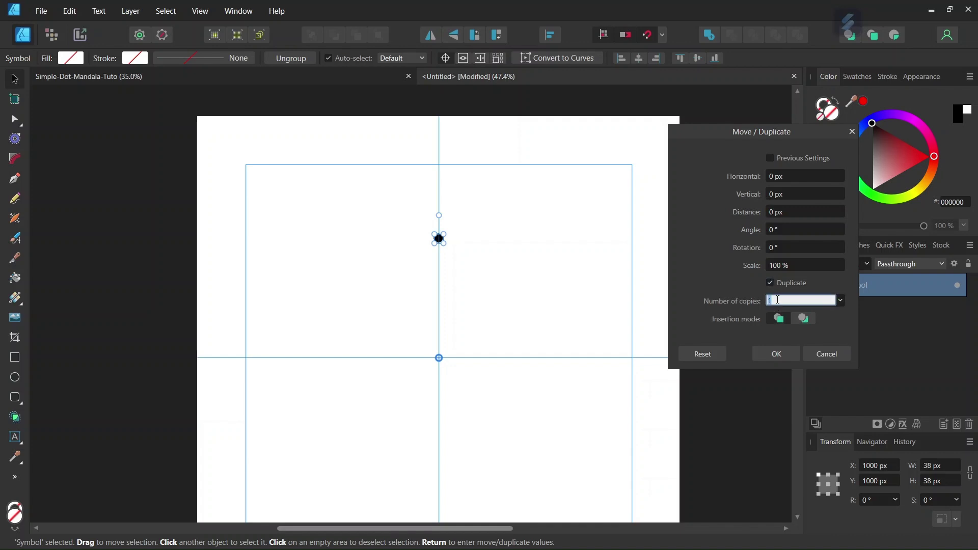
text(35)
key(Tab)
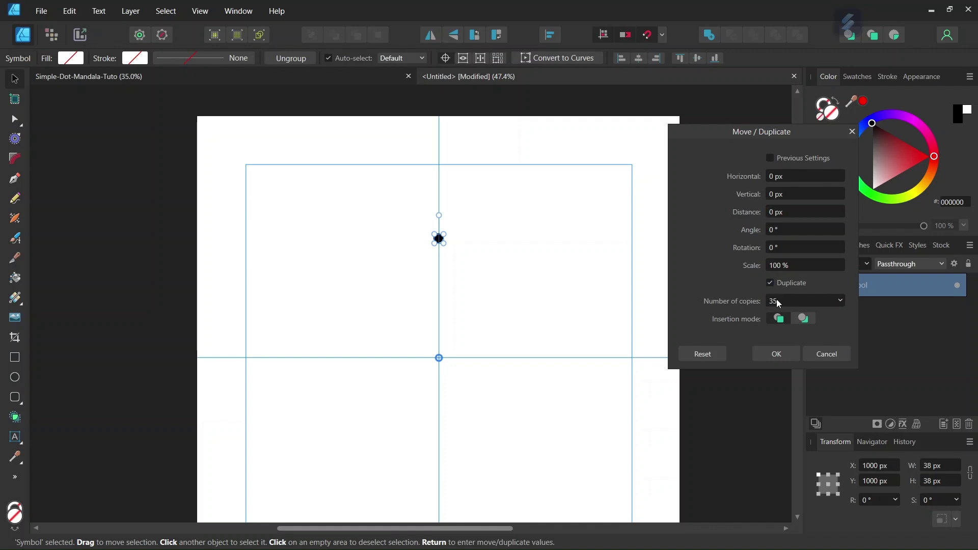
click(776, 244)
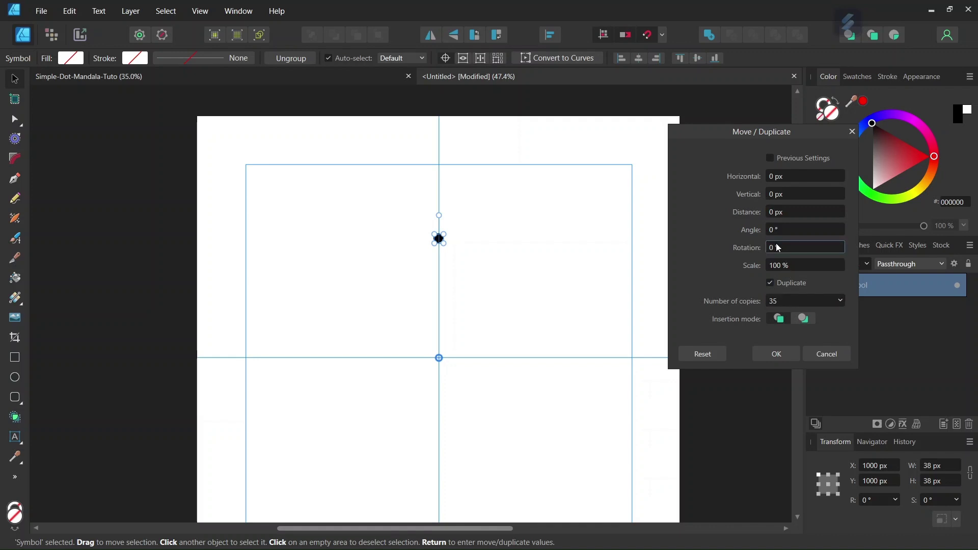
text(10)
key(Tab)
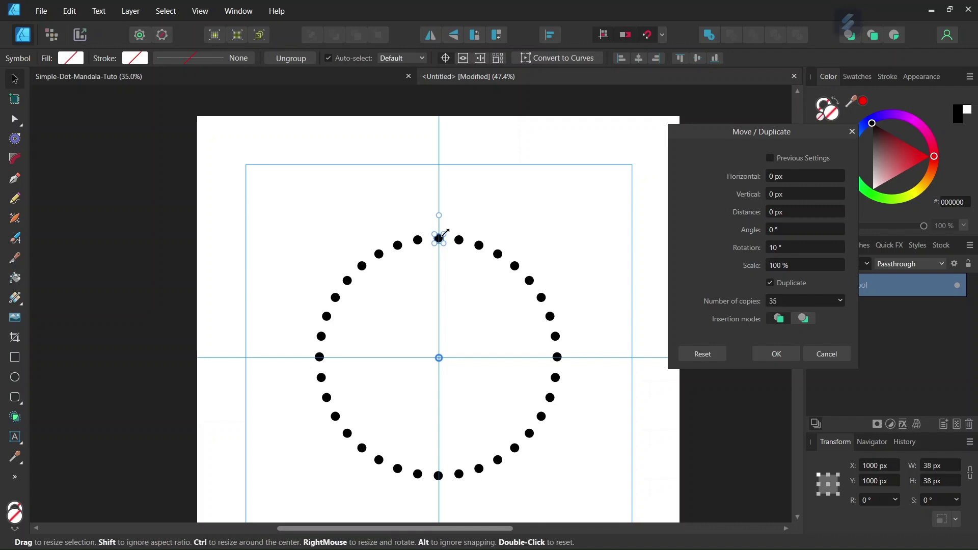
click(768, 354)
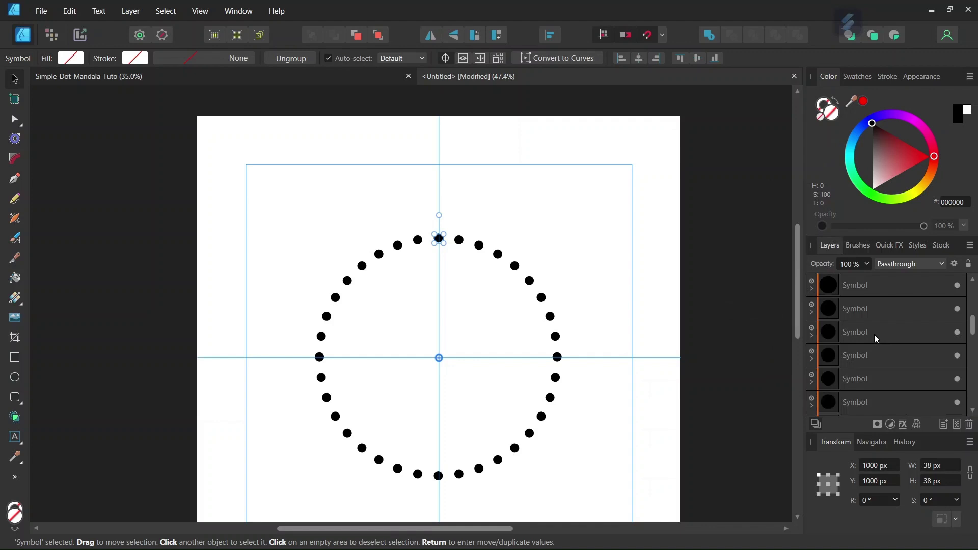
- Select the ellipse inside the last symbol and nudge it up to Y 497 px
scroll(873, 335, down, 5)
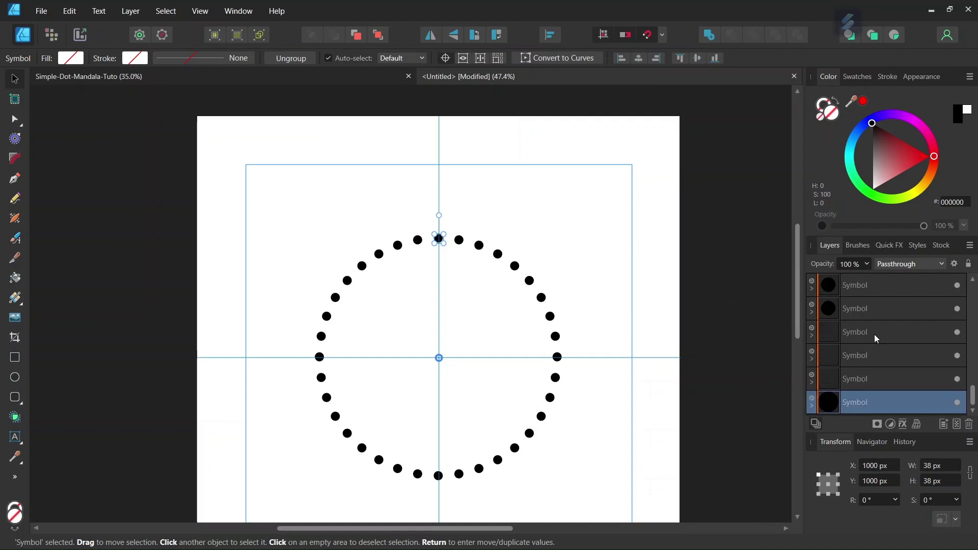
double_click(878, 402)
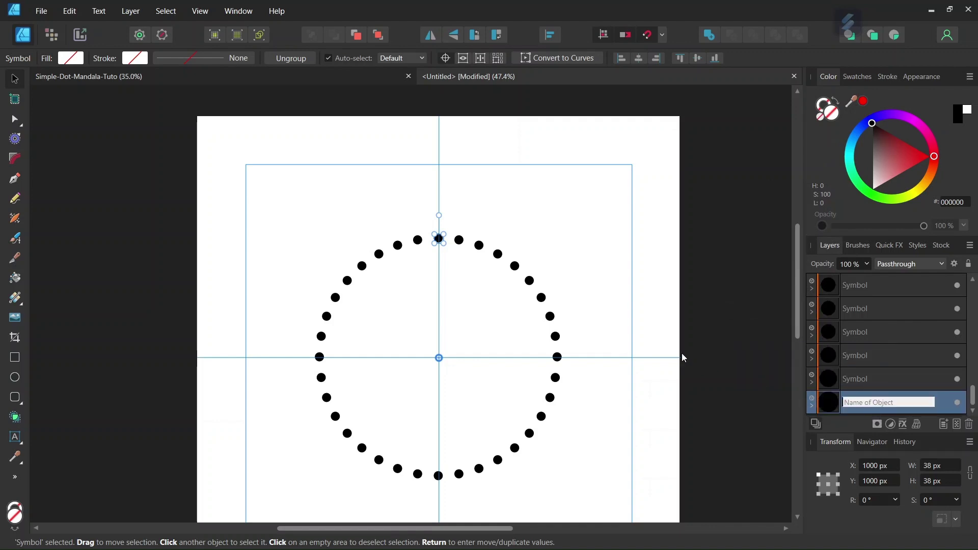
click(812, 408)
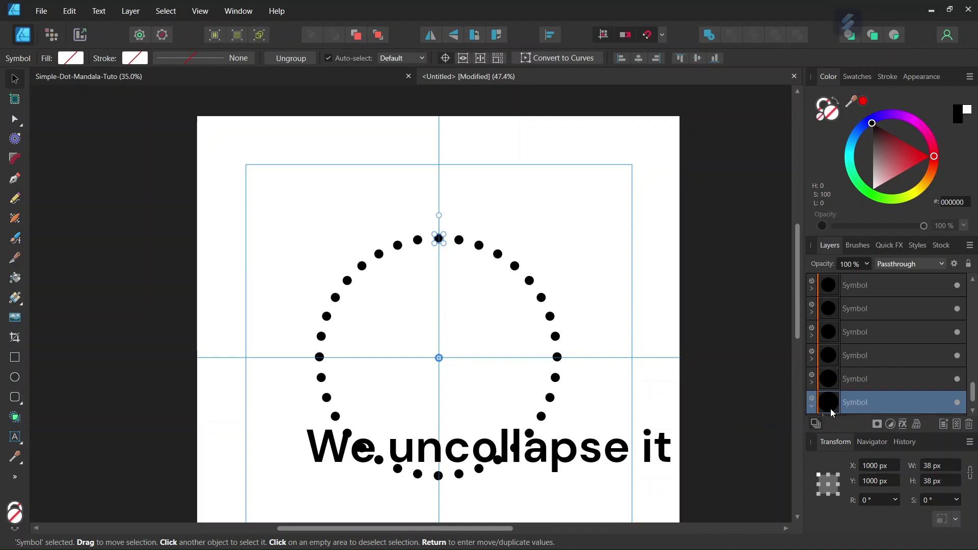
click(866, 402)
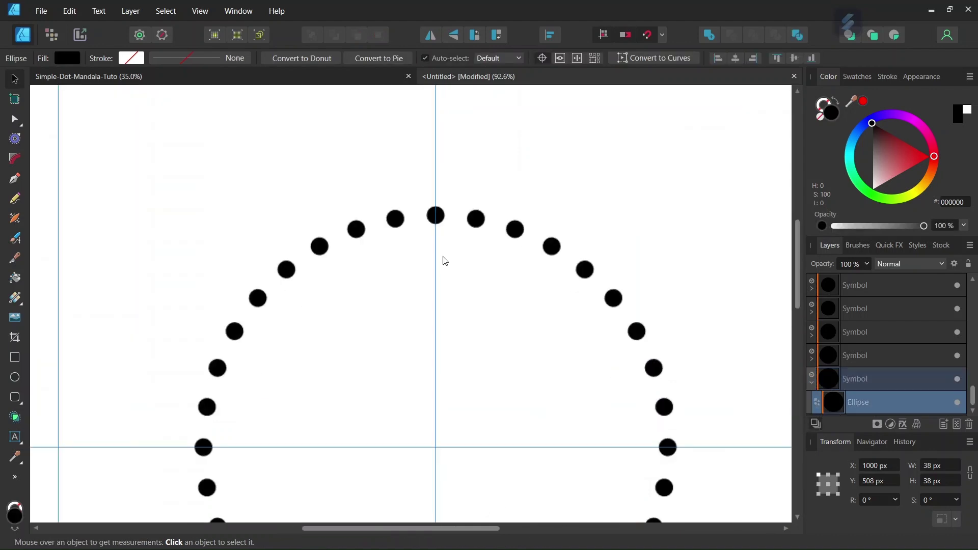
ctrl+scroll(443, 262, up, 3)
drag(442, 214, 439, 210)
scroll(463, 262, down, 2)
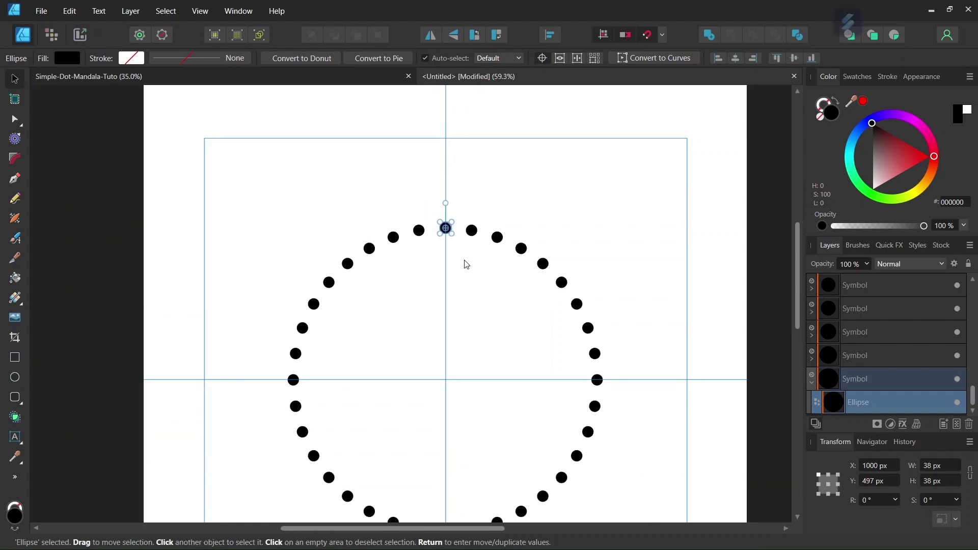
- Duplicate the symbol's ellipse, move the copy up to Y 411 px and enlarge it to 54 px
key(ctrl+j)
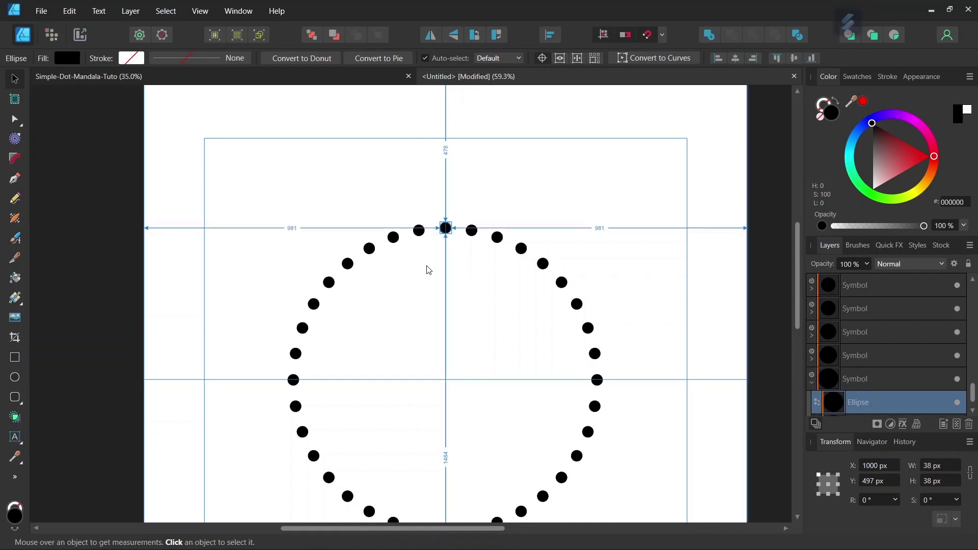
scroll(453, 248, up, 2)
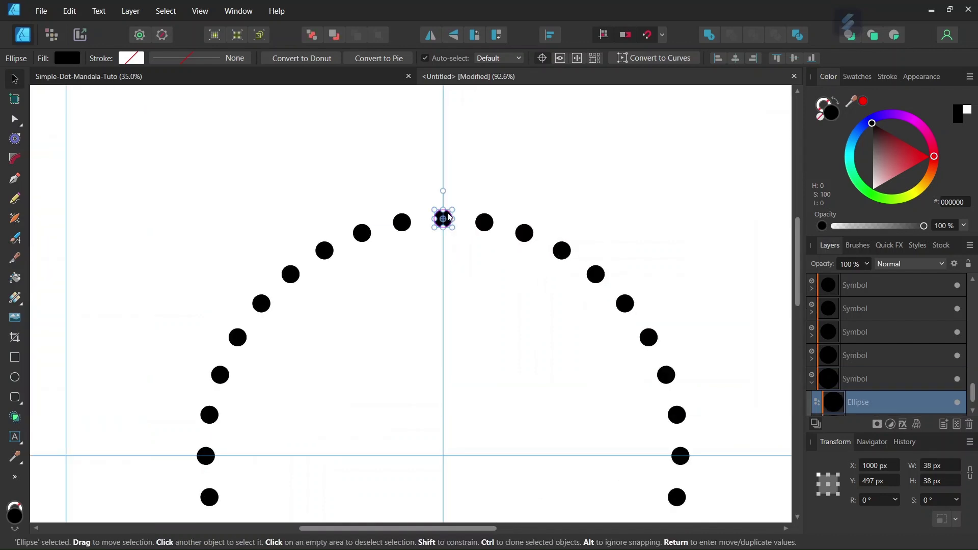
drag(449, 217, 448, 175)
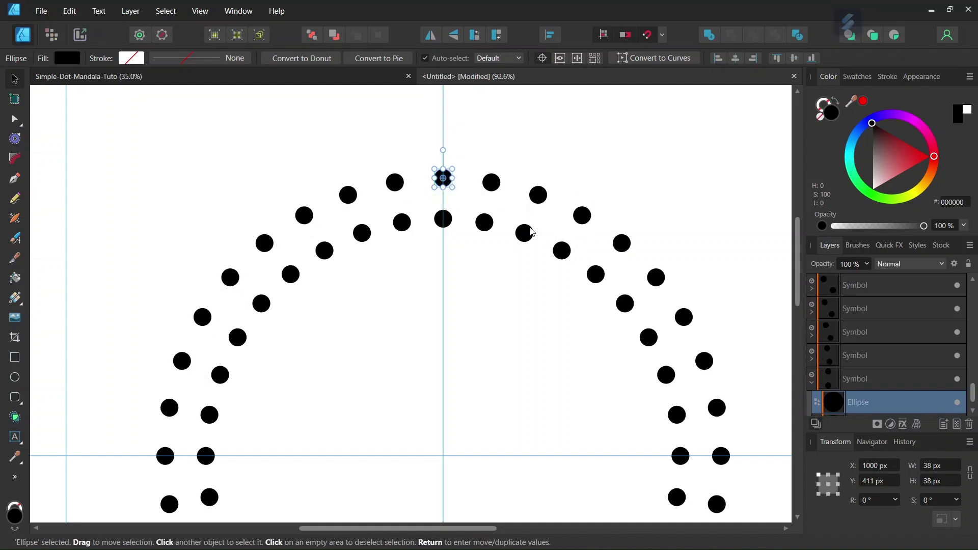
scroll(409, 240, down, 1)
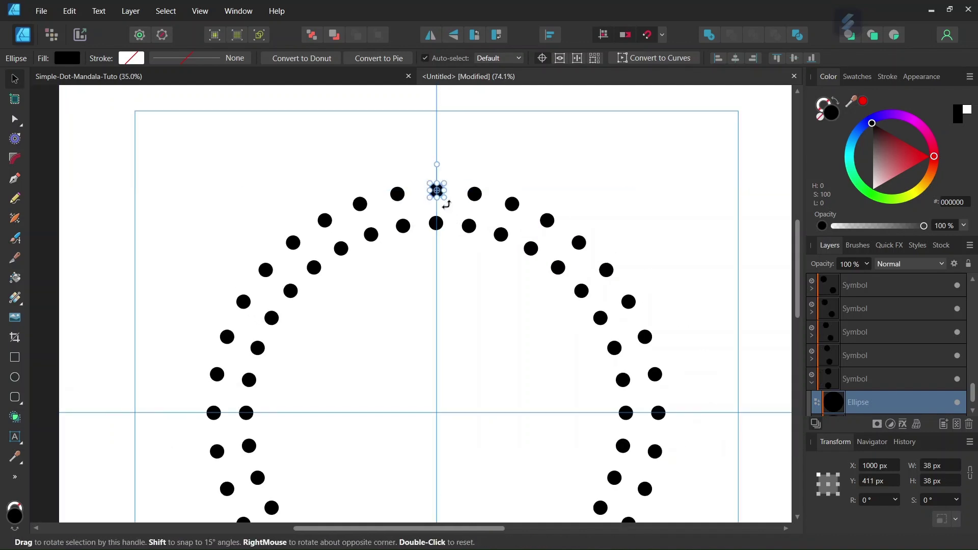
scroll(442, 198, up, 1)
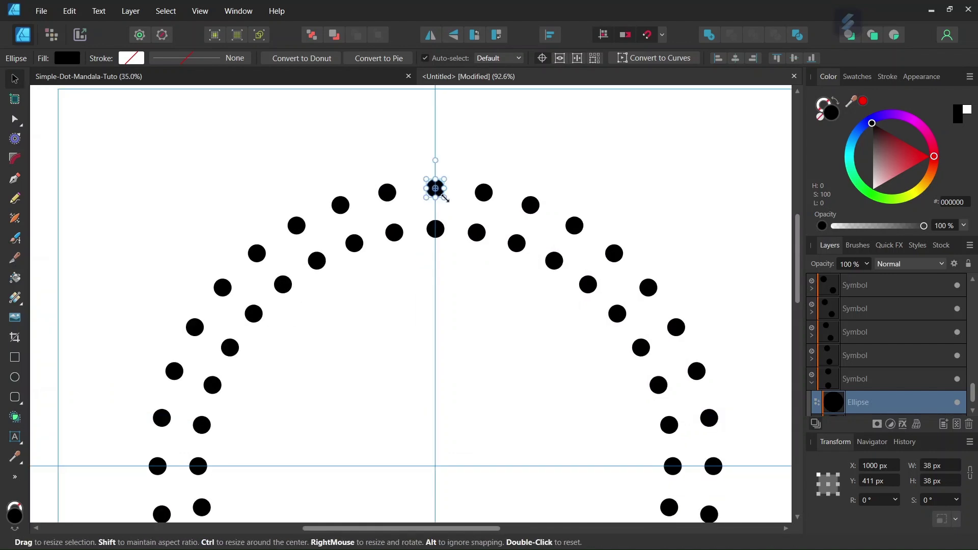
drag(445, 199, 449, 202)
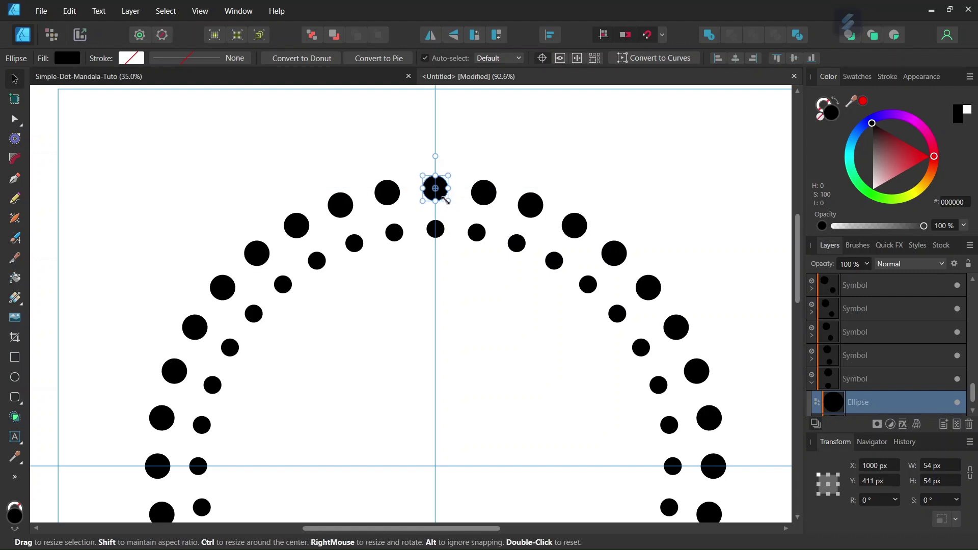
drag(446, 200, 448, 200)
scroll(448, 203, down, 1)
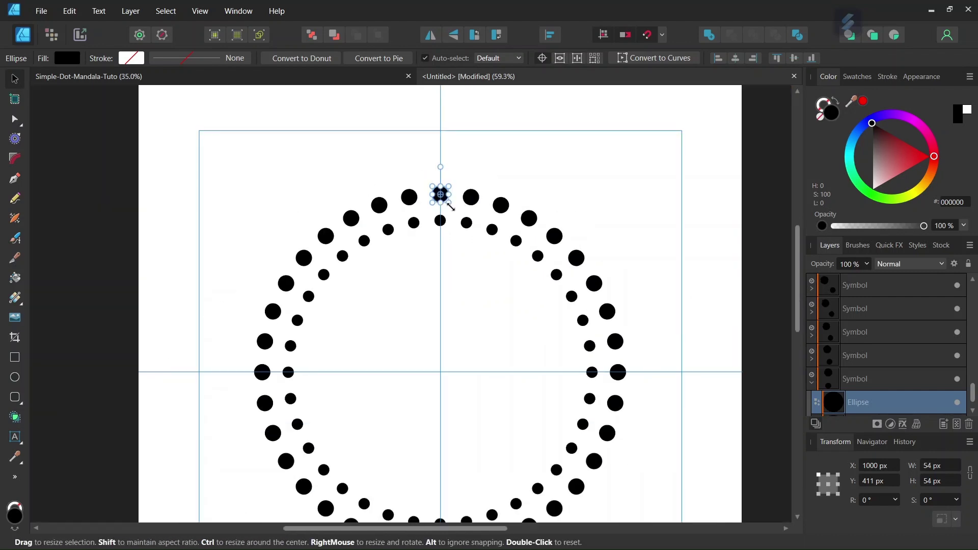
scroll(450, 206, down, 1)
scroll(454, 204, up, 4)
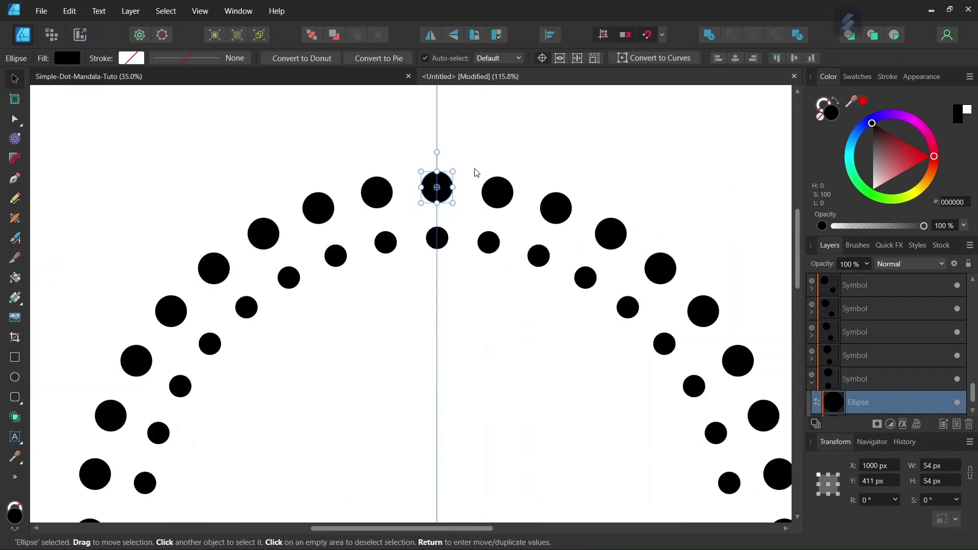
click(479, 164)
- Select the outer top dot inside the symbol and drag a copy up to Y 317 px
click(448, 191)
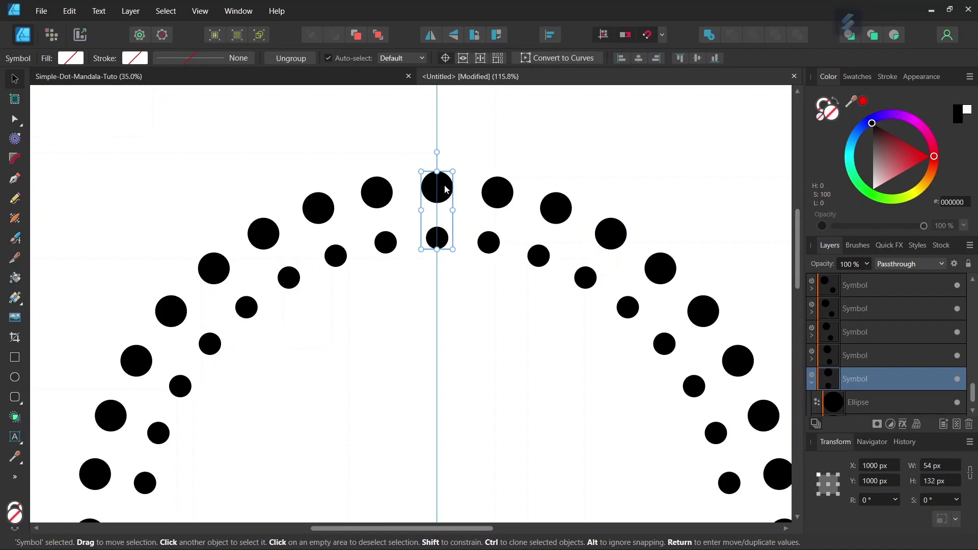
double_click(444, 189)
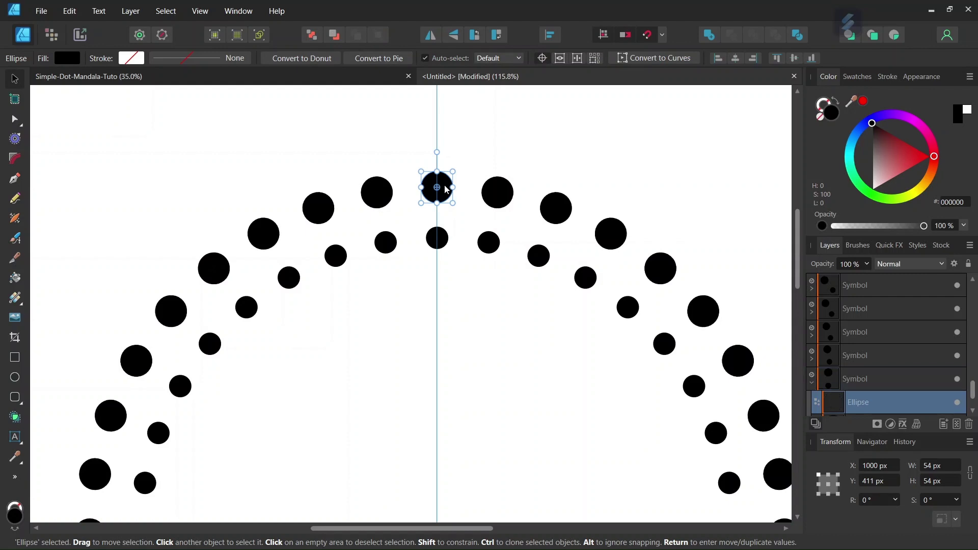
scroll(444, 190, down, 1)
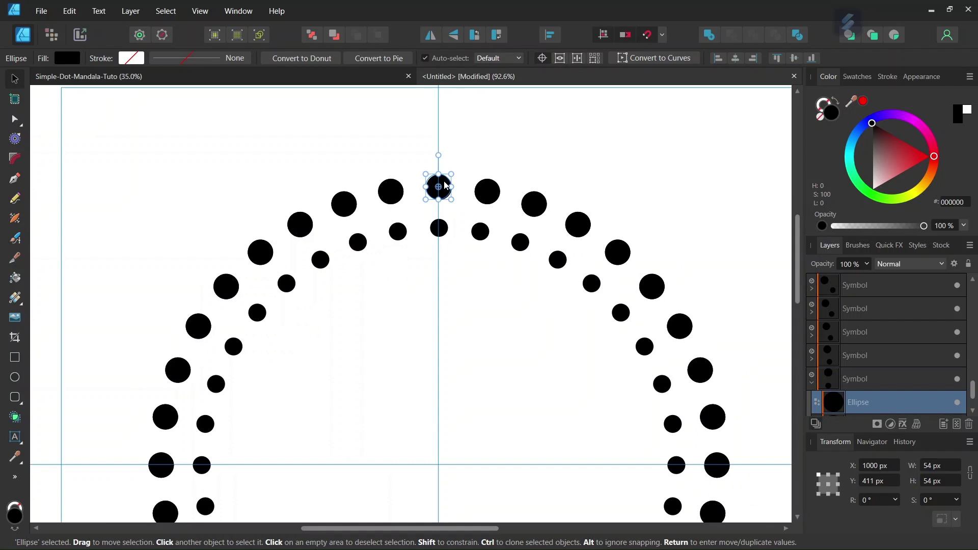
drag(444, 186, 446, 140)
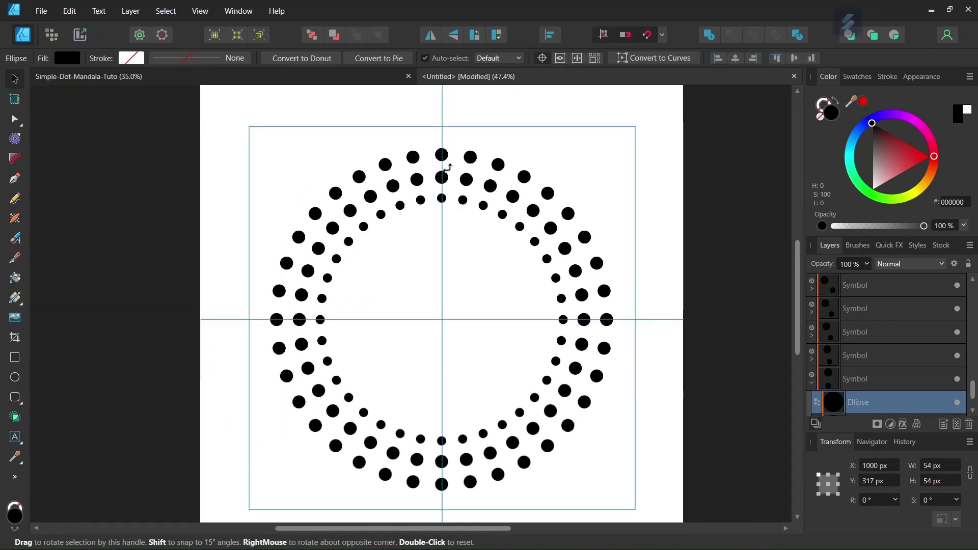
scroll(449, 173, down, 3)
- View the finished Simple-Dot-Mandala-Tuto reference, then return to the Untitled document
click(292, 76)
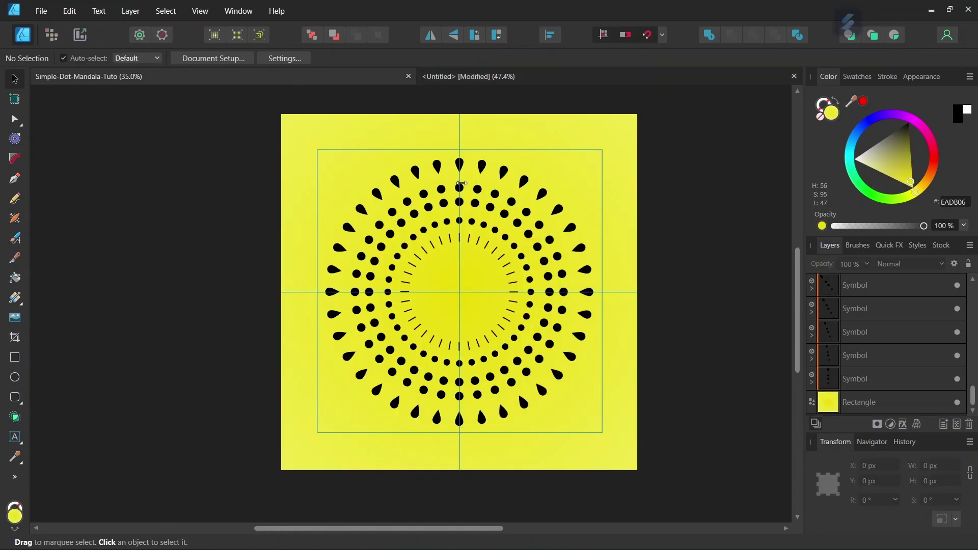
scroll(485, 179, up, 2)
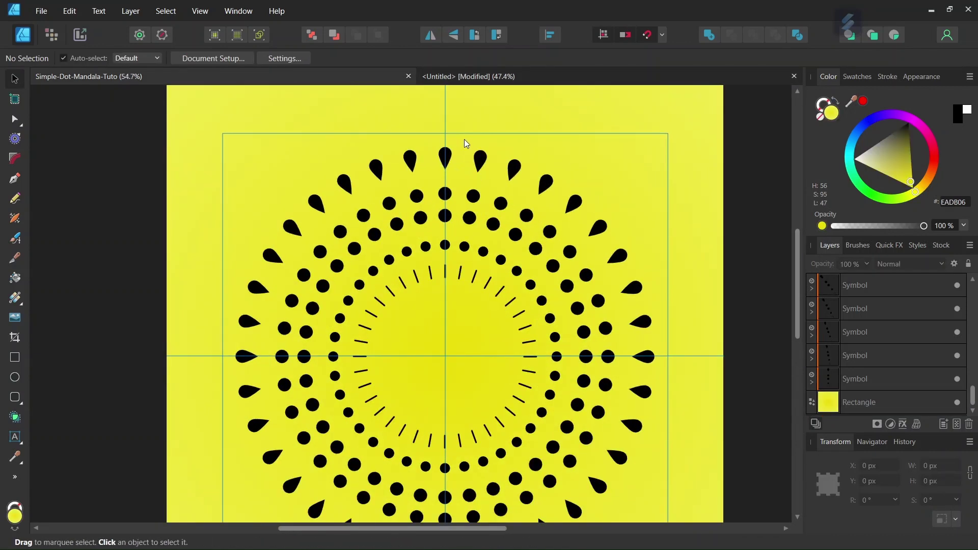
scroll(447, 275, up, 3)
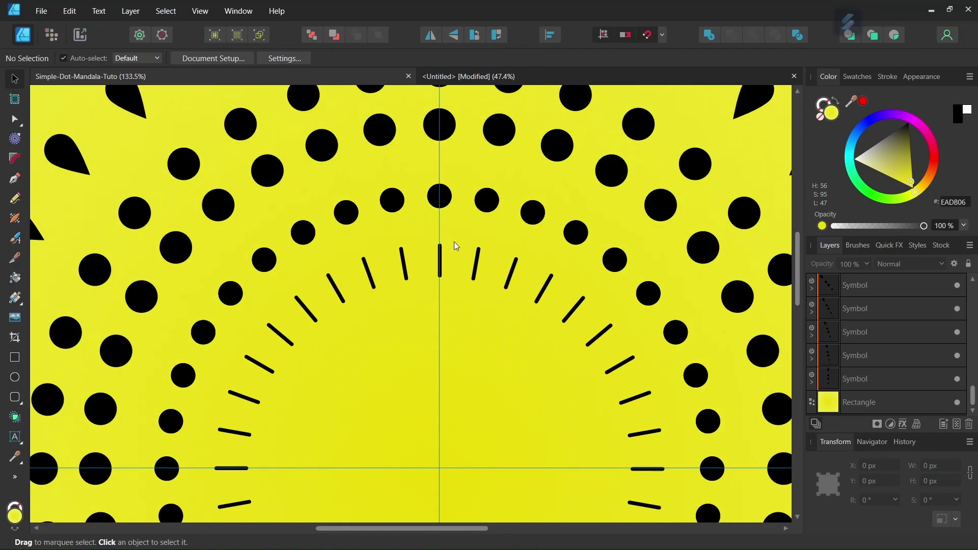
click(453, 76)
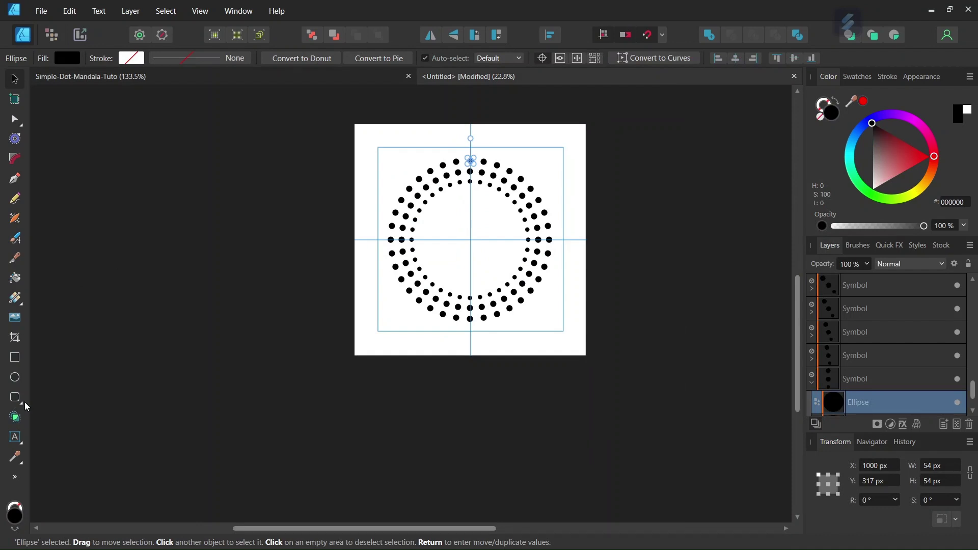
- Select the Tear Tool from the shape tools flyout
click(21, 402)
click(20, 402)
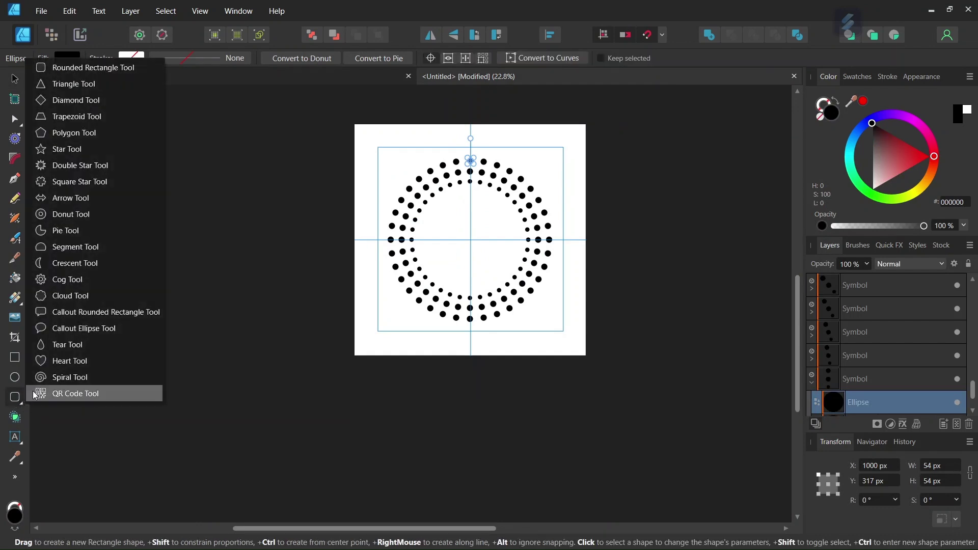
click(66, 345)
scroll(480, 150, up, 5)
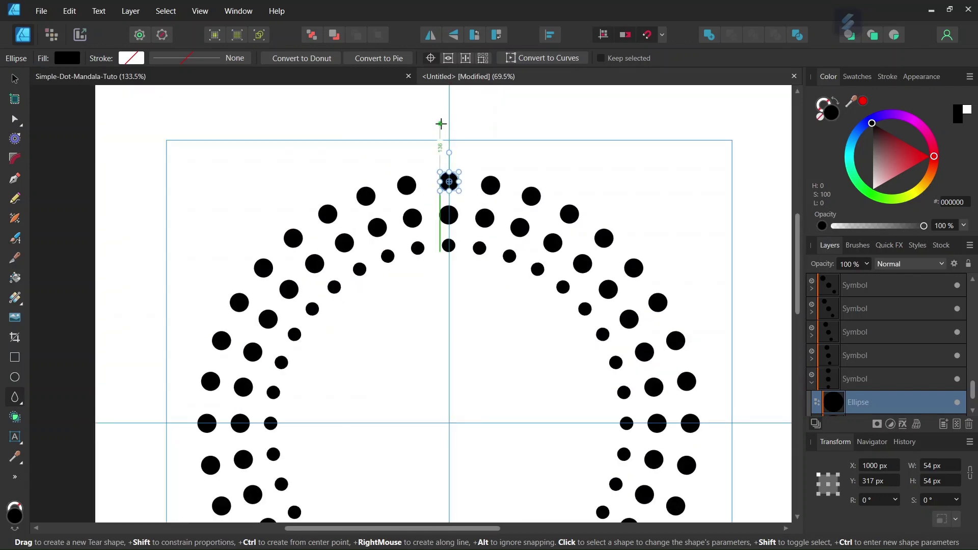
- Draw a teardrop above the rings and centre it on the vertical guide inside the symbol
drag(441, 124, 447, 127)
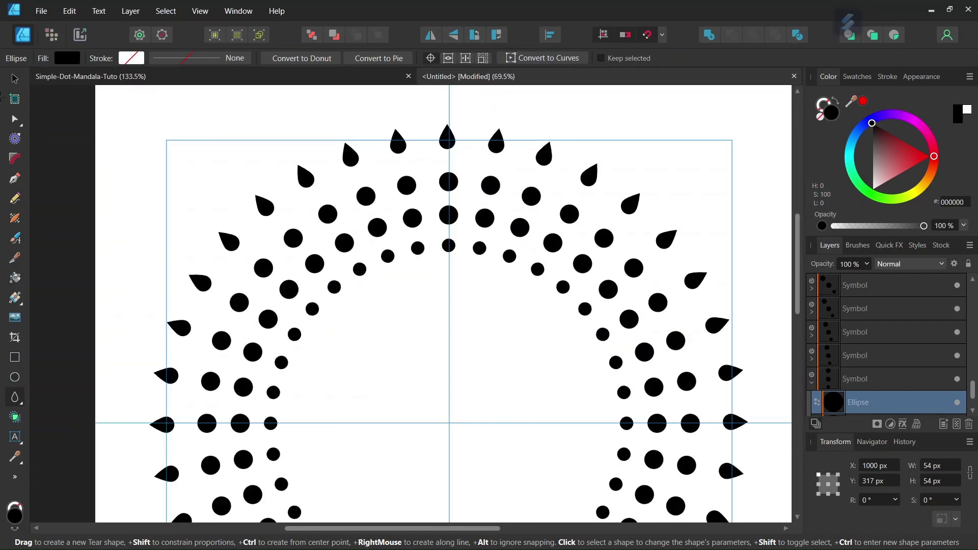
click(15, 78)
click(446, 137)
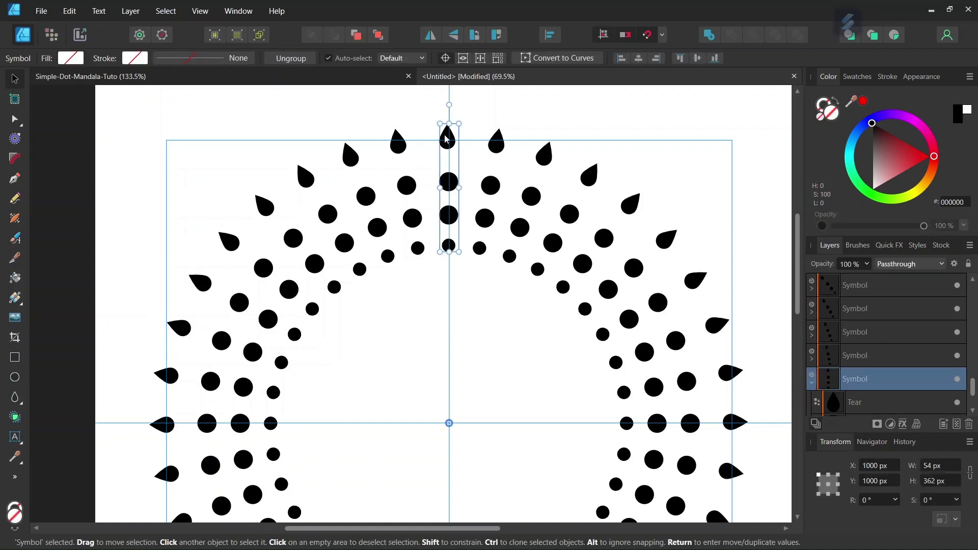
double_click(446, 137)
scroll(446, 137, up, 3)
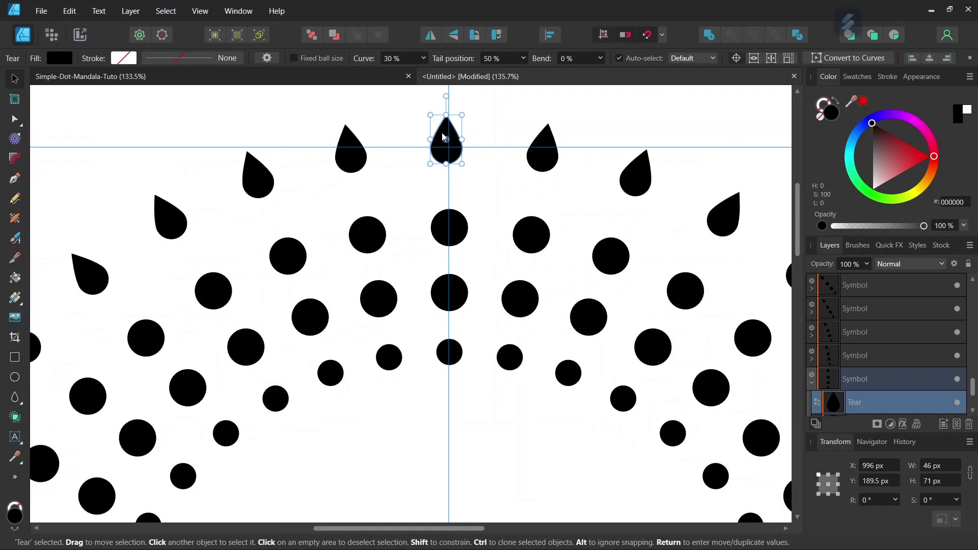
drag(444, 135, 447, 134)
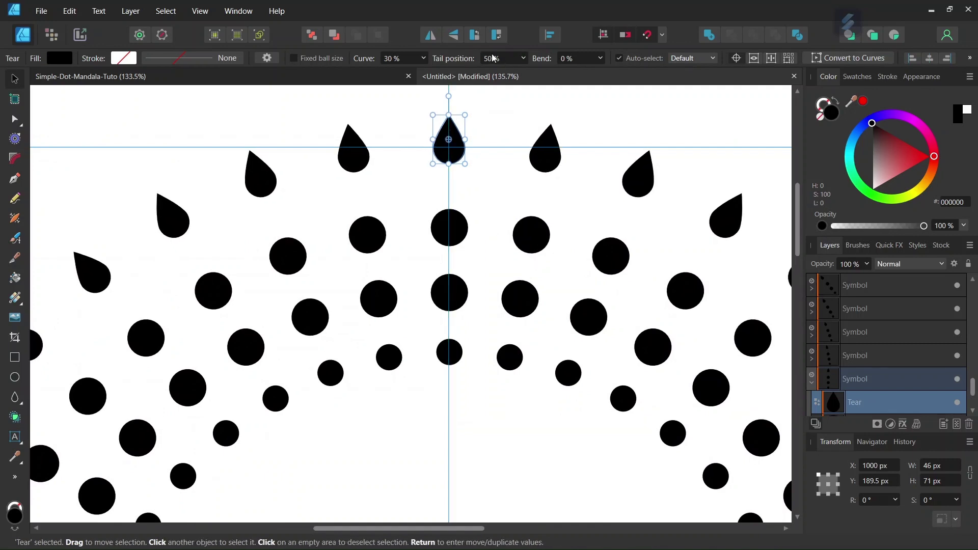
- Flip the teardrop vertically, stretch it to 83 px tall and nudge it down
click(454, 42)
scroll(454, 196, down, 5)
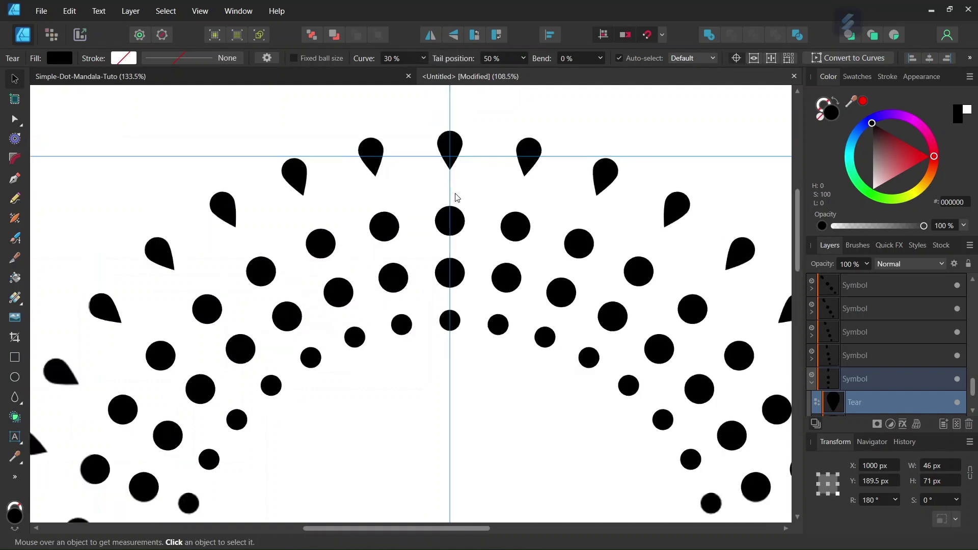
scroll(497, 201, up, 4)
scroll(484, 211, up, 1)
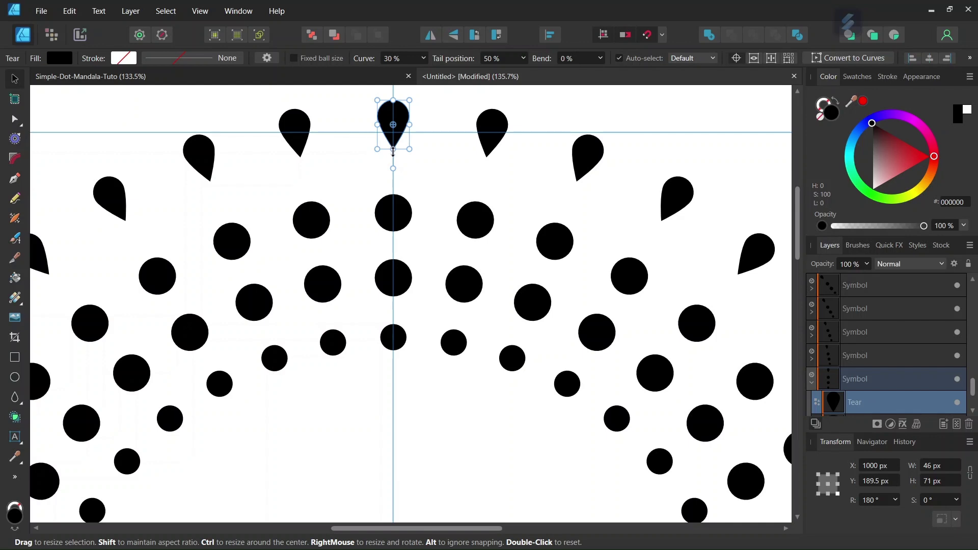
drag(393, 150, 393, 159)
scroll(402, 260, down, 4)
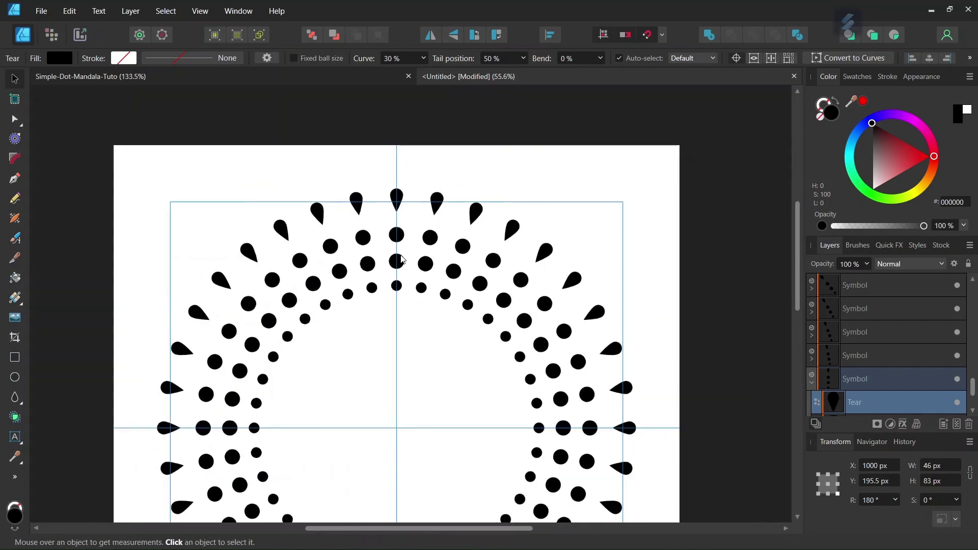
scroll(400, 201, up, 3)
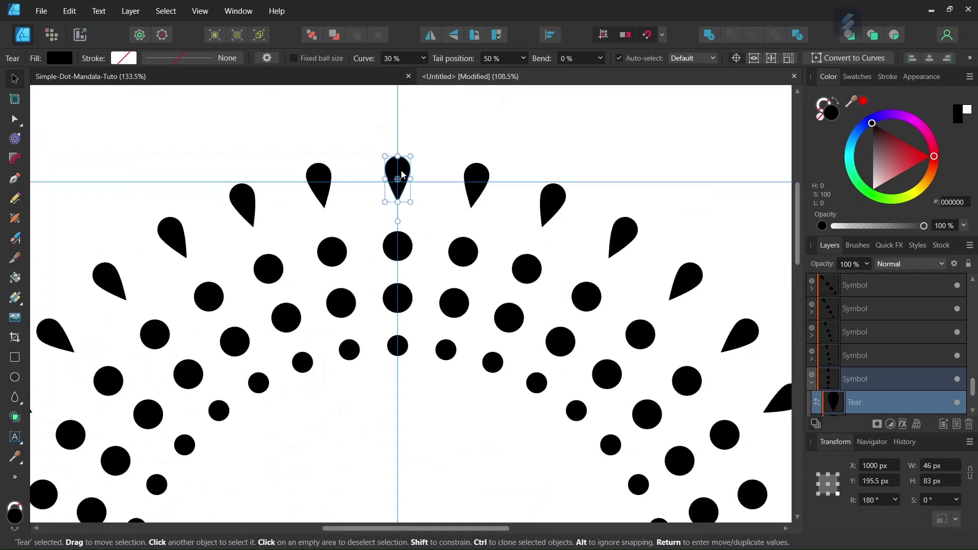
drag(404, 176, 404, 180)
scroll(411, 327, down, 5)
scroll(399, 342, up, 3)
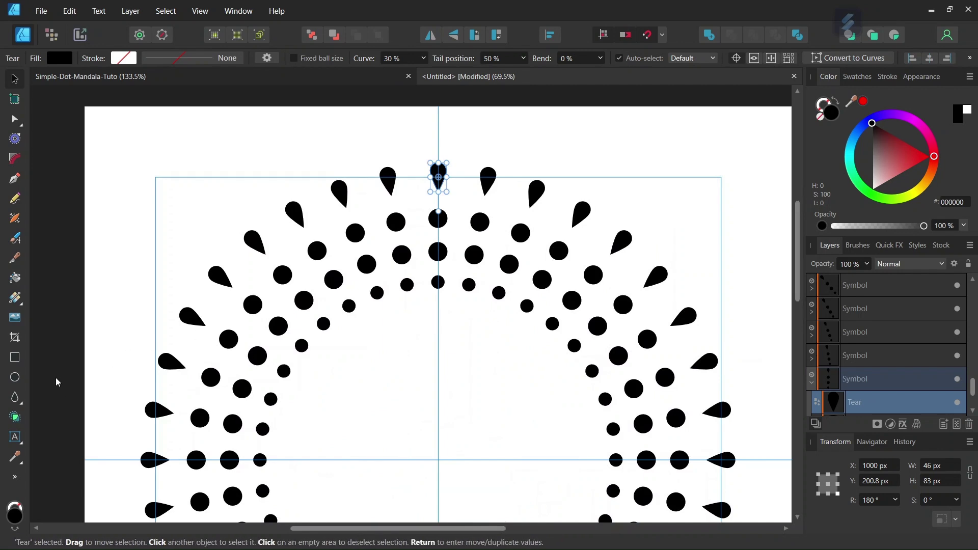
- Draw a thin rounded-rectangle bar inside the inner dot ring
click(23, 404)
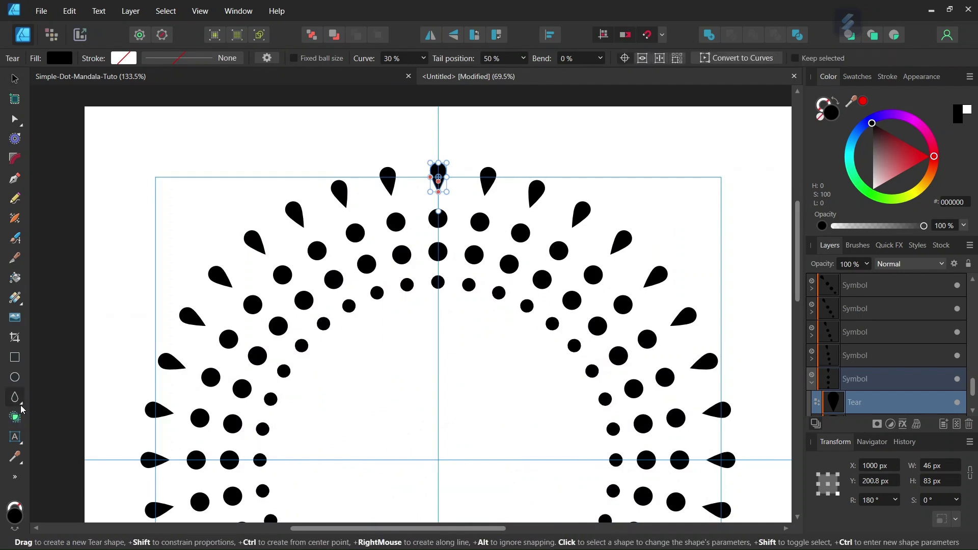
click(22, 409)
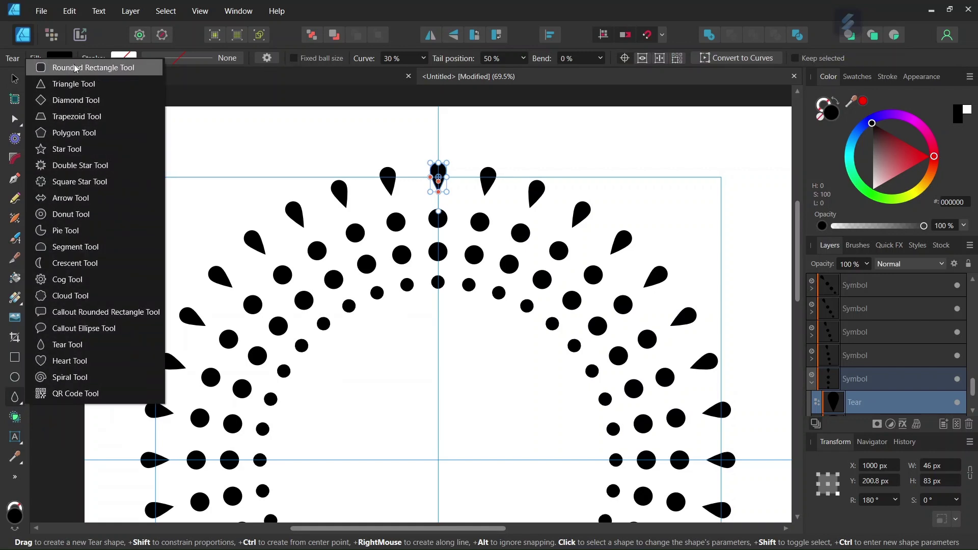
click(76, 68)
scroll(407, 338, up, 2)
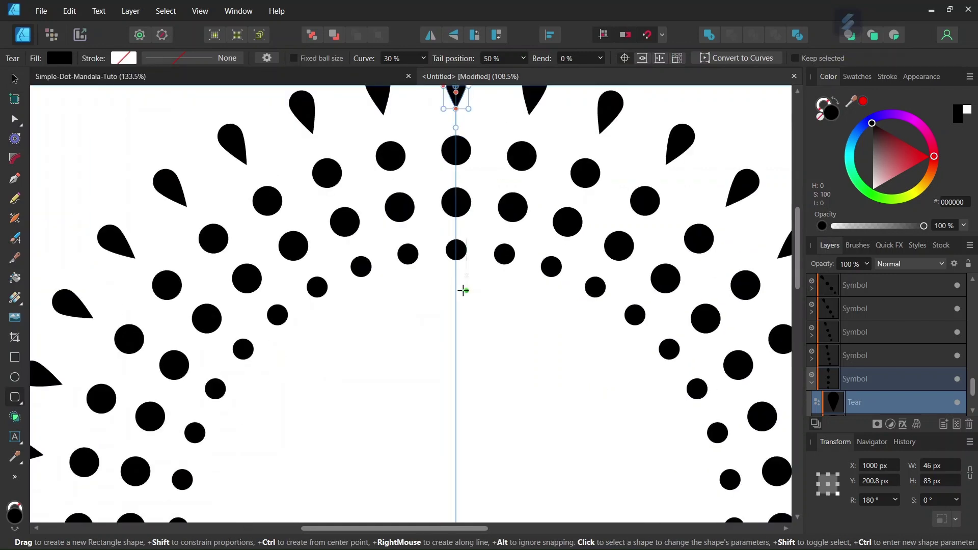
drag(462, 287, 467, 327)
- Select the bar inside its symbol and centre it on the vertical axis
click(14, 79)
click(183, 149)
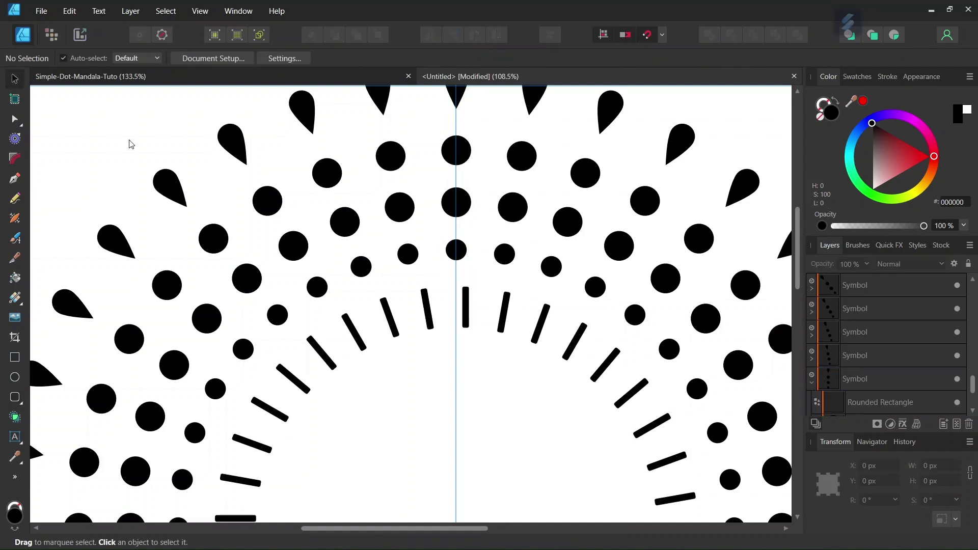
click(465, 307)
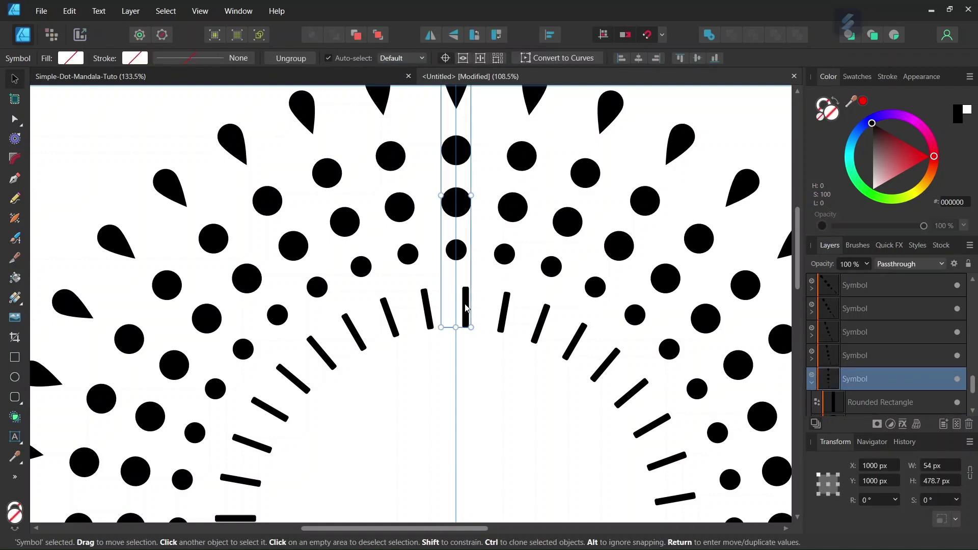
double_click(466, 307)
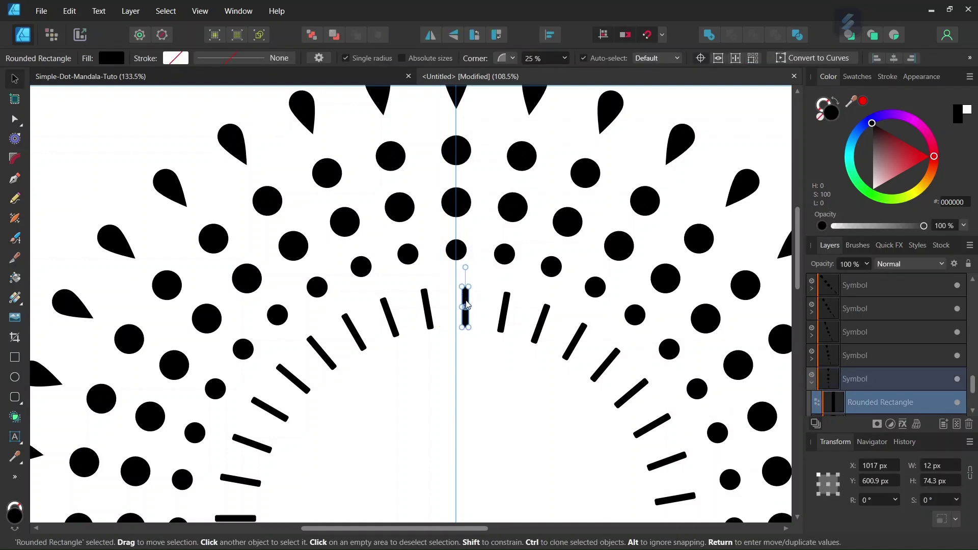
drag(464, 303, 454, 304)
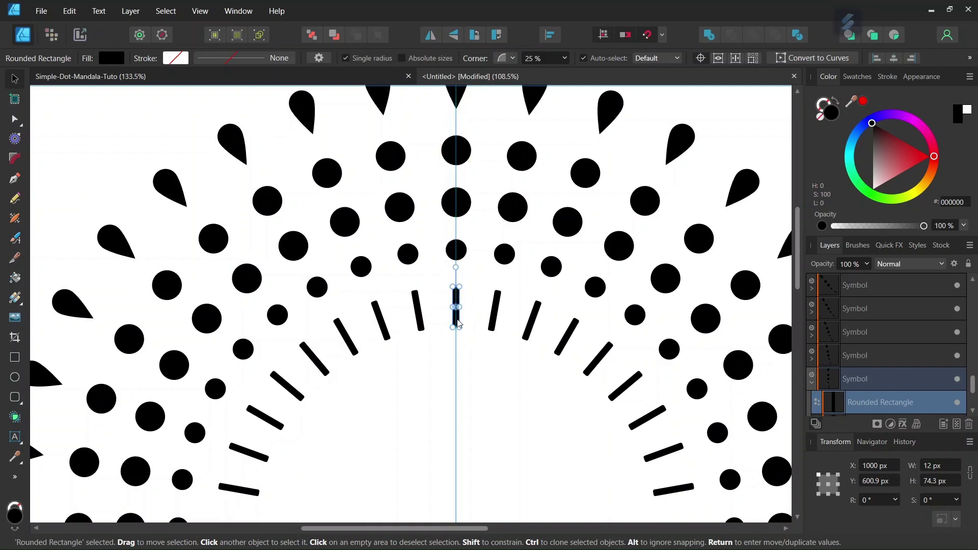
scroll(458, 326, down, 1)
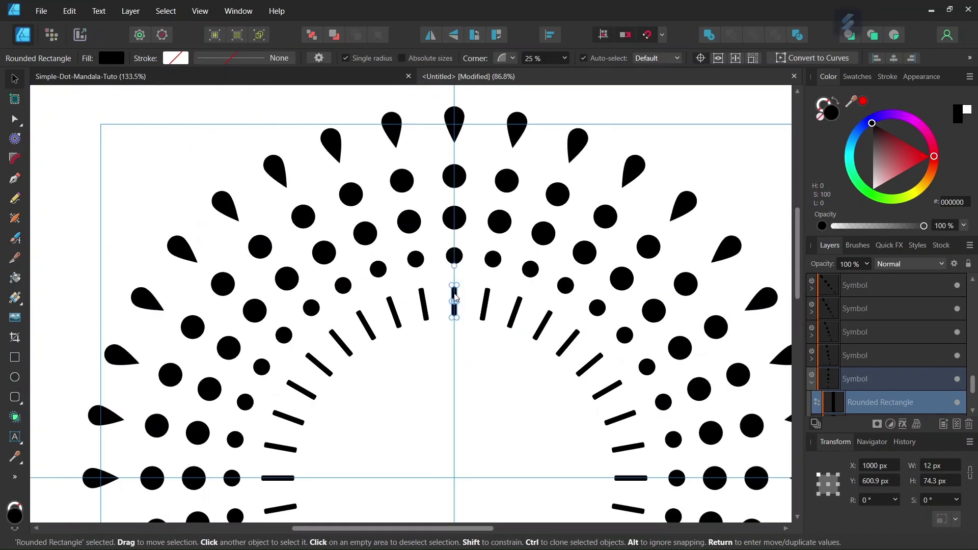
drag(455, 296, 455, 302)
scroll(455, 303, up, 2)
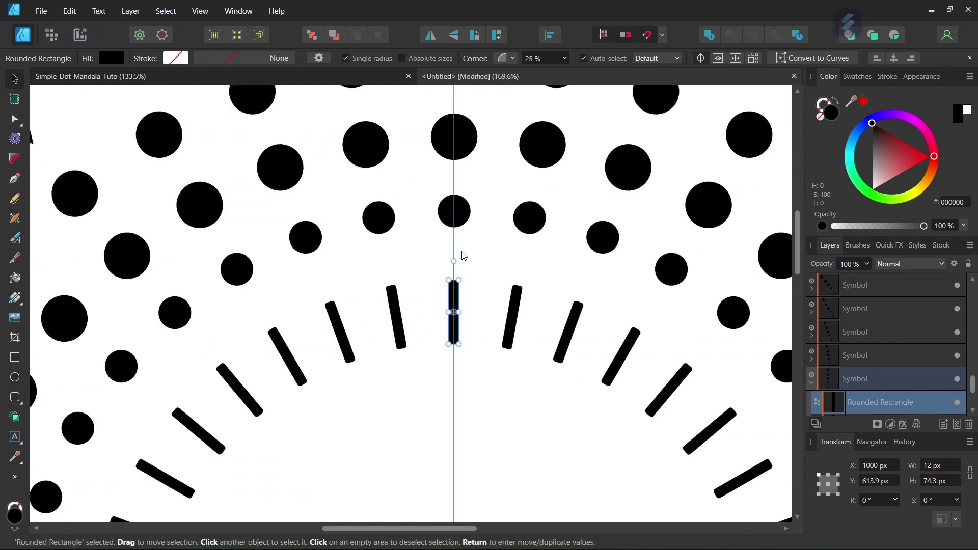
- Round the bar's corners to 53% and lengthen it to 83 px
click(565, 58)
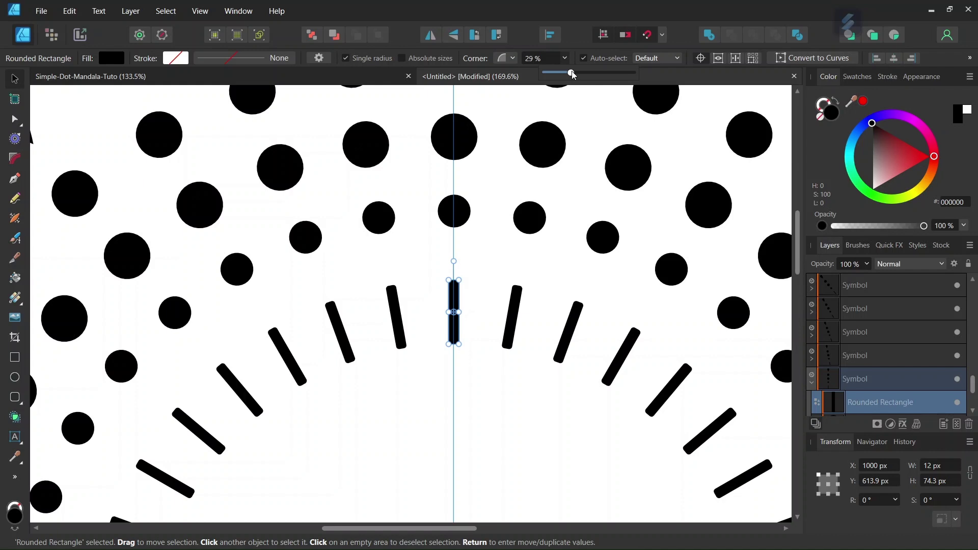
drag(572, 75, 592, 76)
scroll(488, 266, up, 1)
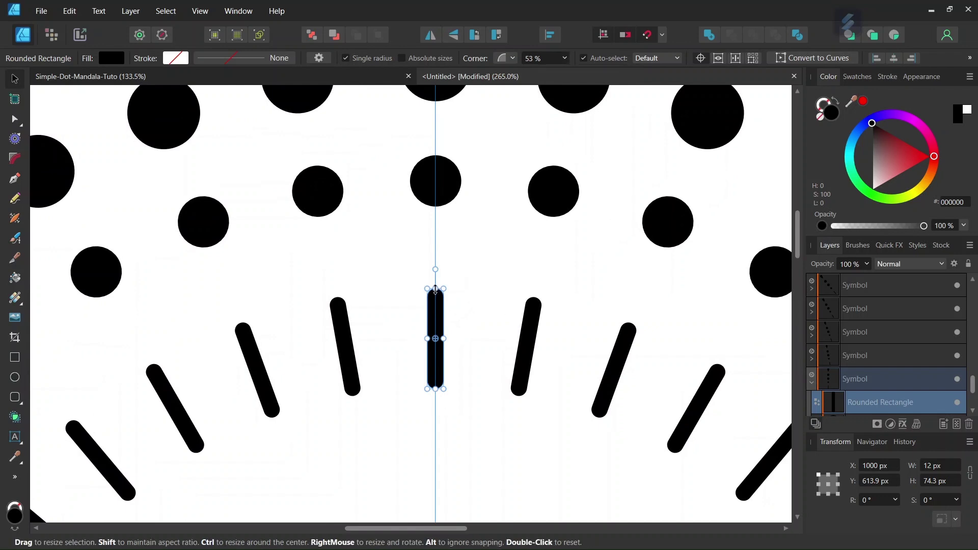
drag(435, 289, 435, 277)
scroll(442, 356, down, 4)
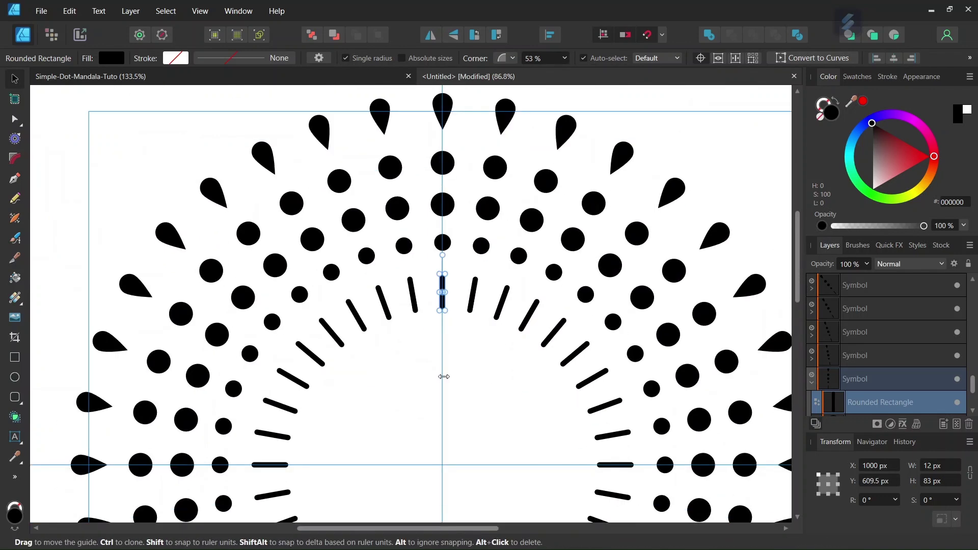
scroll(443, 376, down, 4)
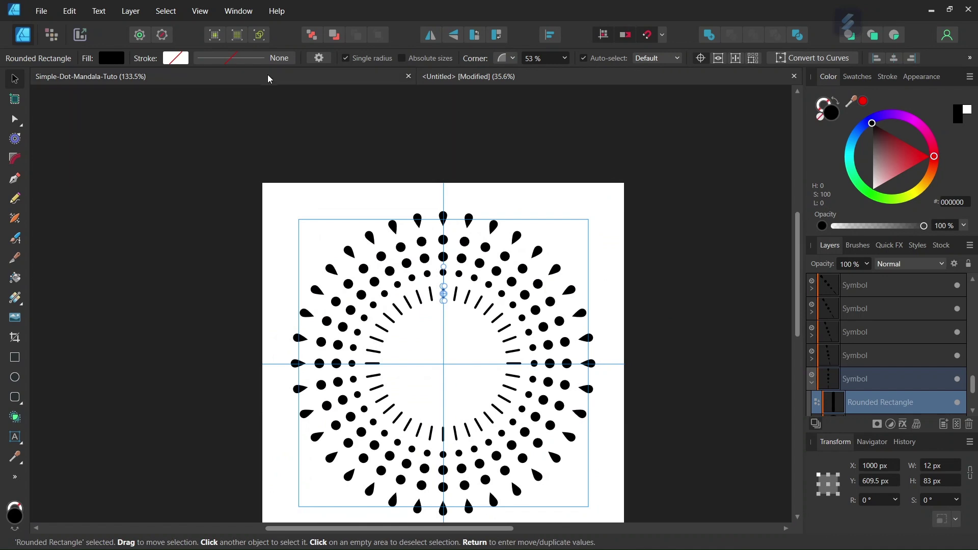
- Check the finished tutorial mandala for reference, then return to the untitled document and deselect everything
click(268, 74)
scroll(379, 290, down, 6)
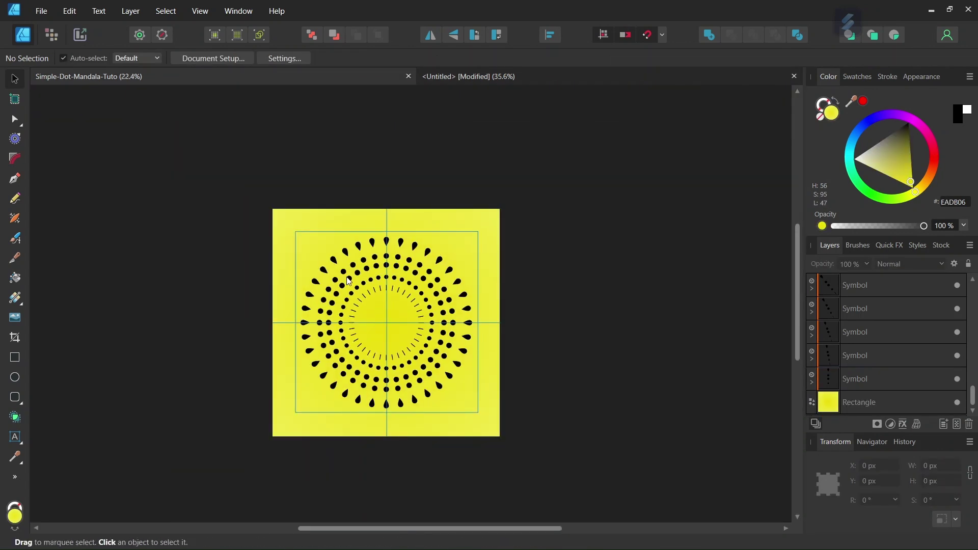
click(448, 77)
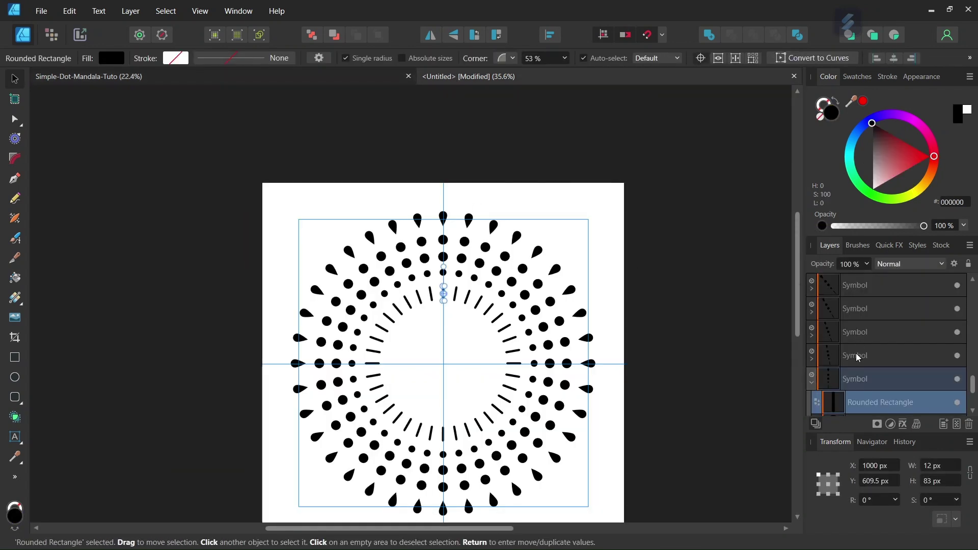
click(811, 387)
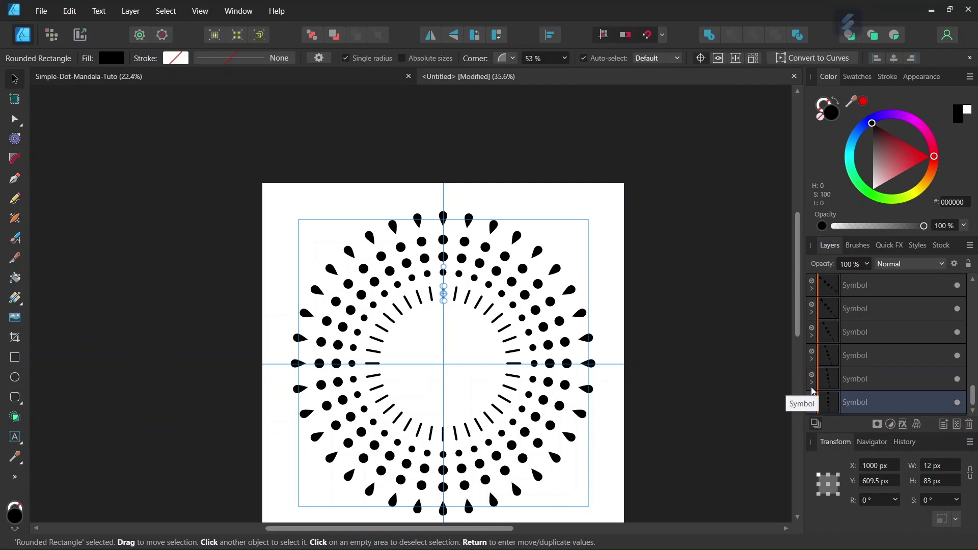
key(ctrl+d)
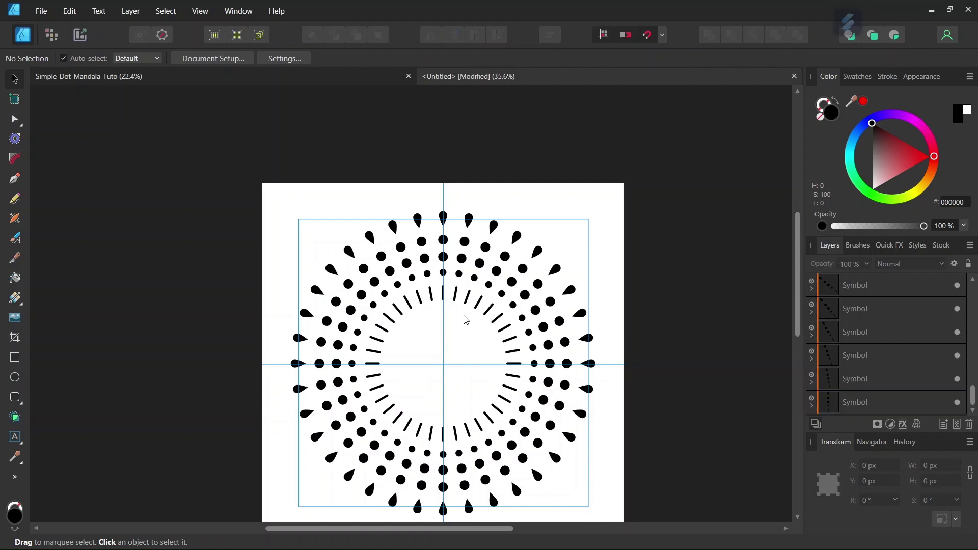
- Draw a 2000 px black square covering the artboard and send it behind all mandala layers
click(10, 357)
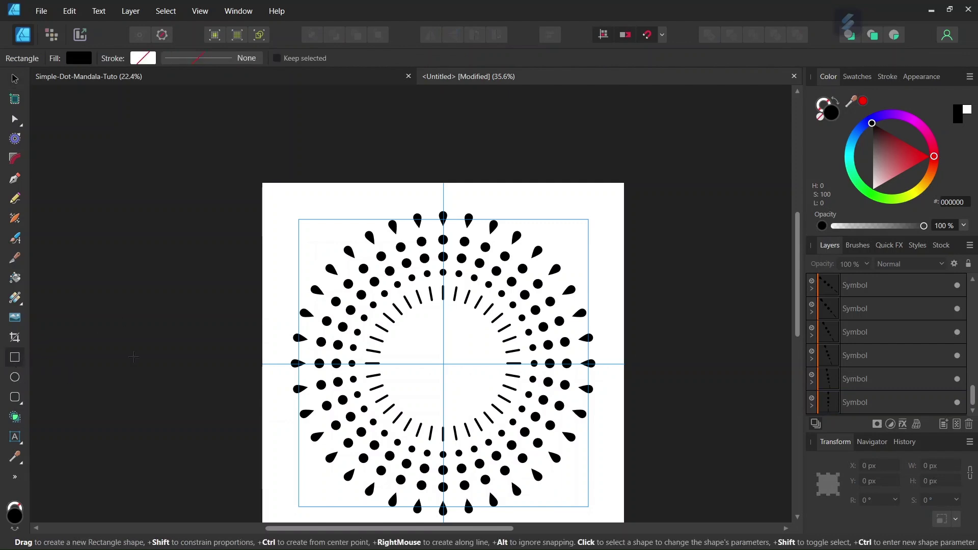
scroll(266, 138, down, 2)
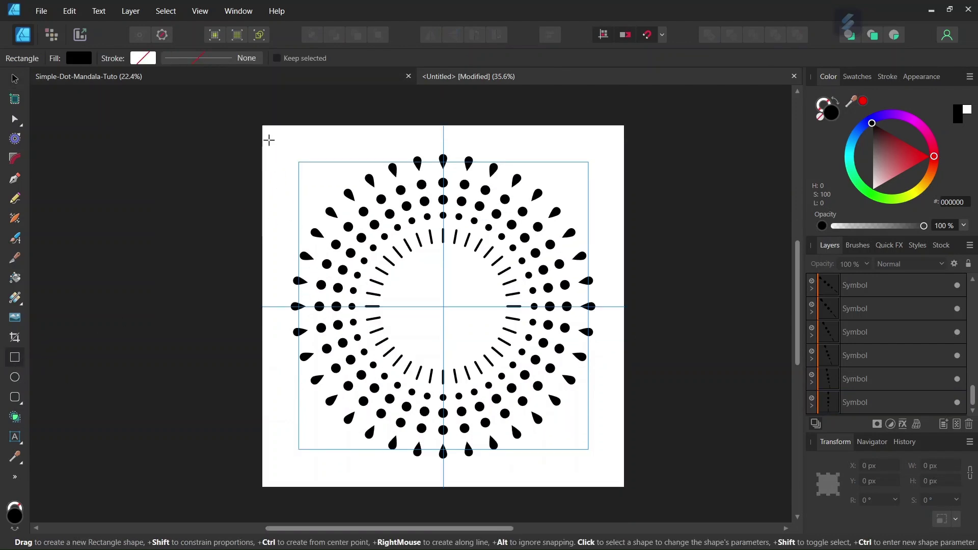
drag(263, 126, 625, 489)
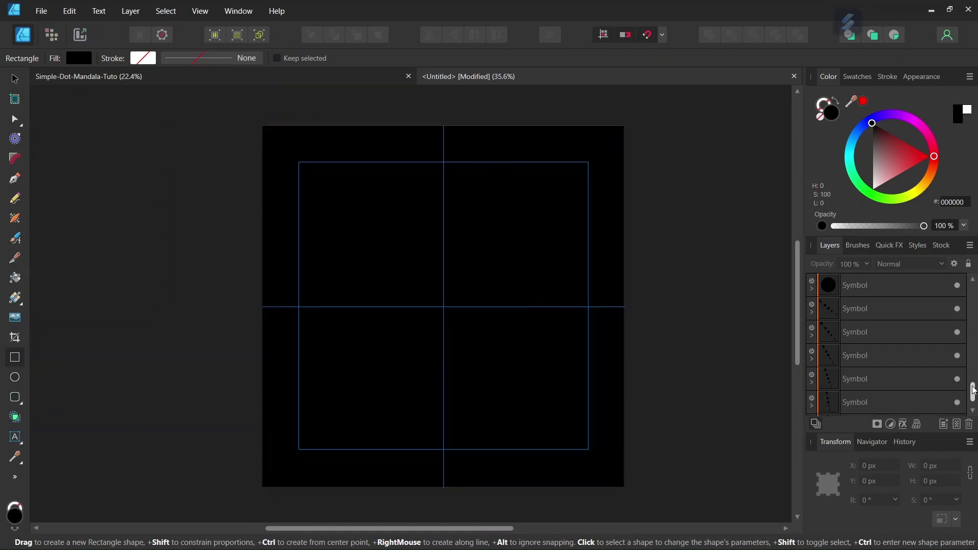
drag(971, 398, 972, 293)
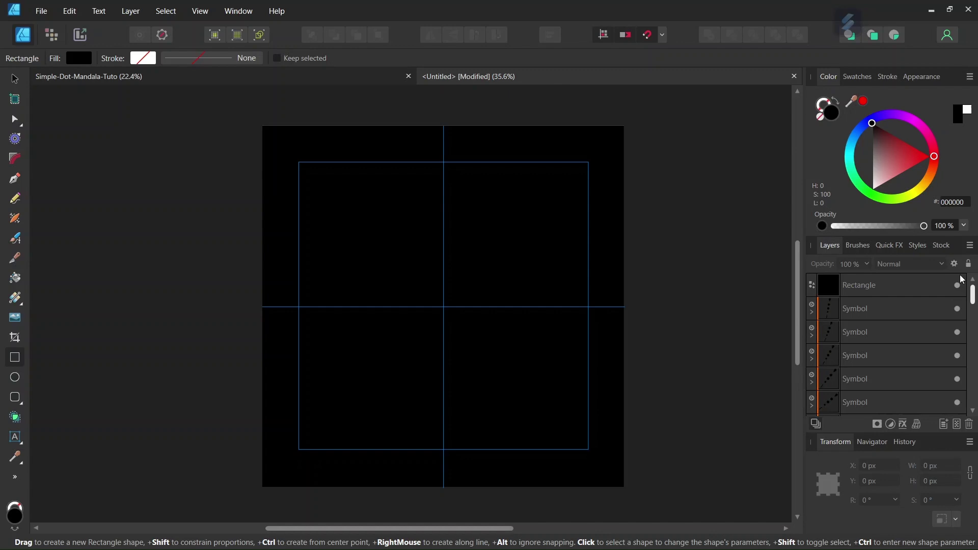
click(885, 293)
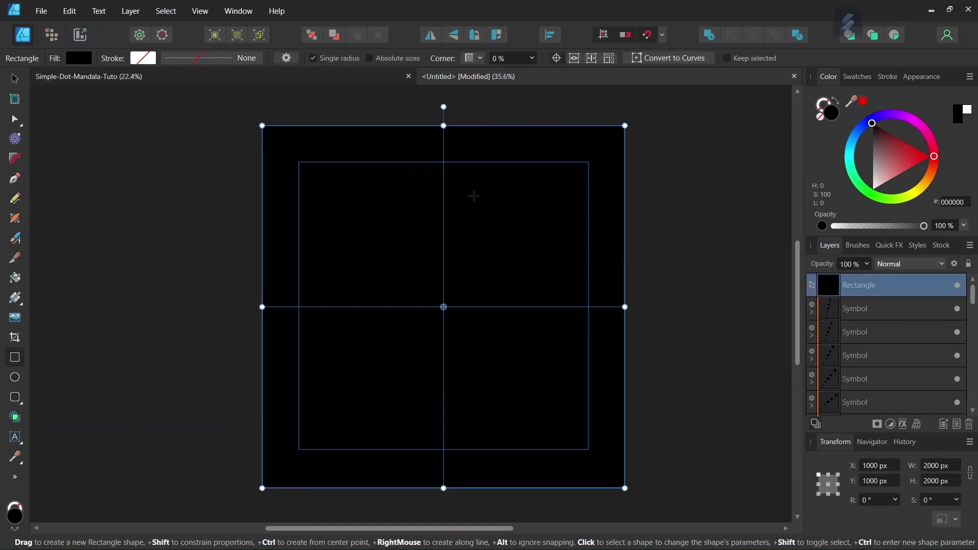
click(312, 36)
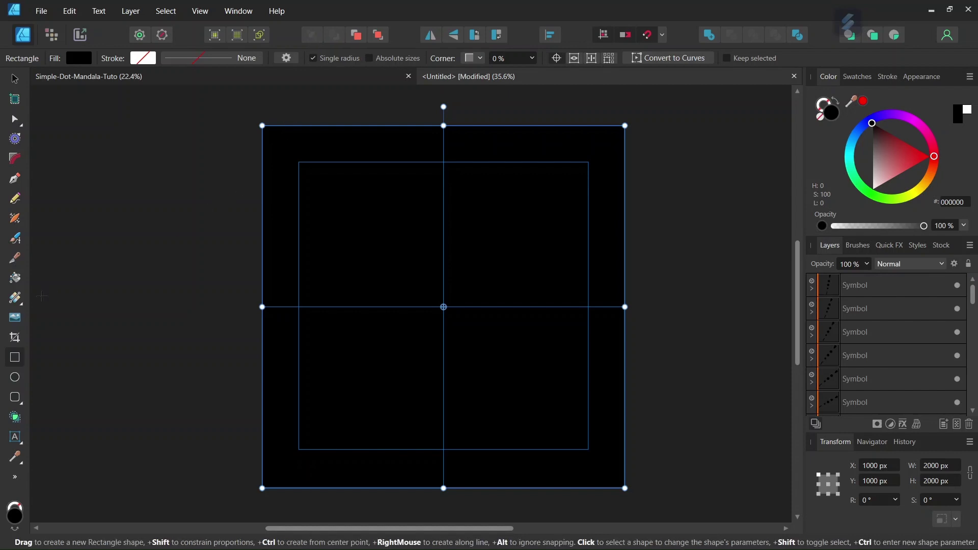
- Give the square a radial gradient fill centred on the mandala and adjust its outer radius
click(15, 298)
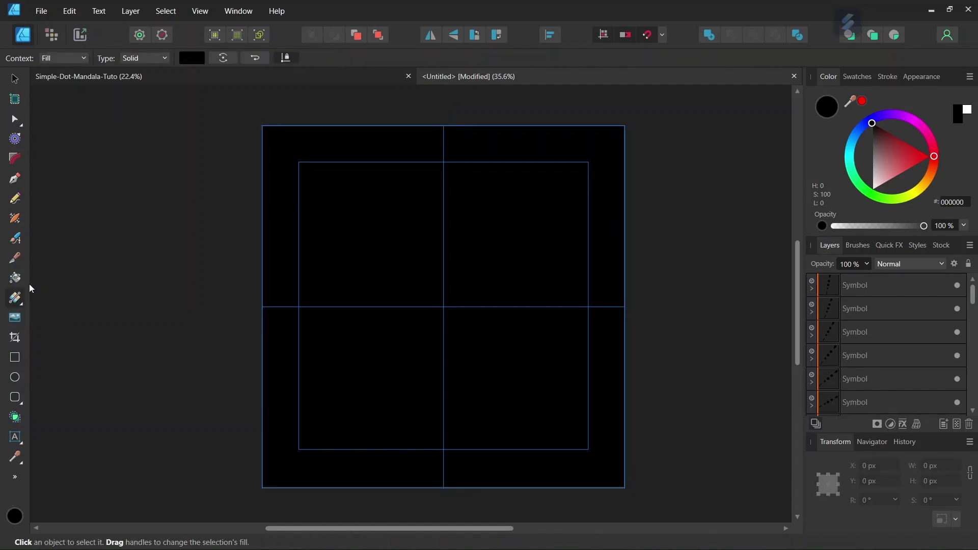
click(143, 58)
click(133, 101)
click(138, 129)
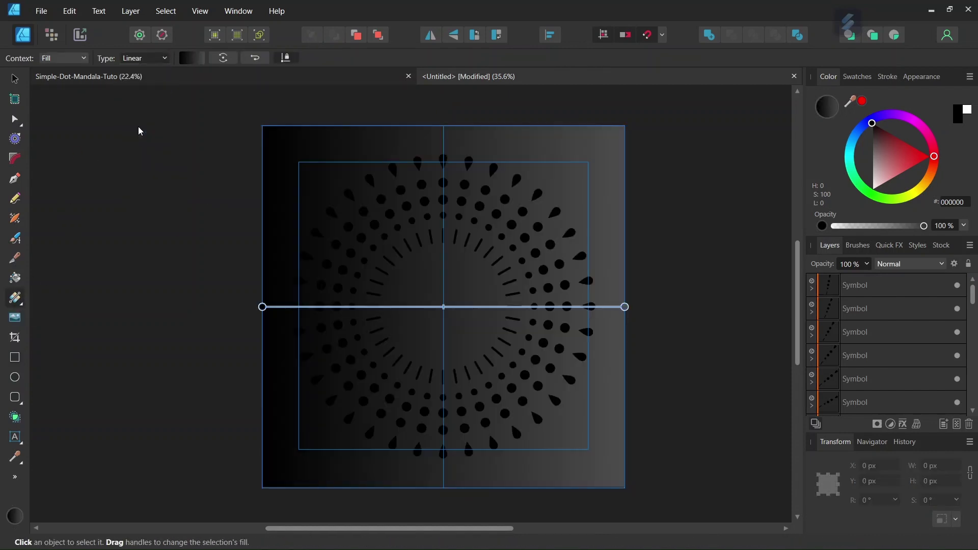
drag(264, 307, 442, 306)
scroll(501, 342, down, 3)
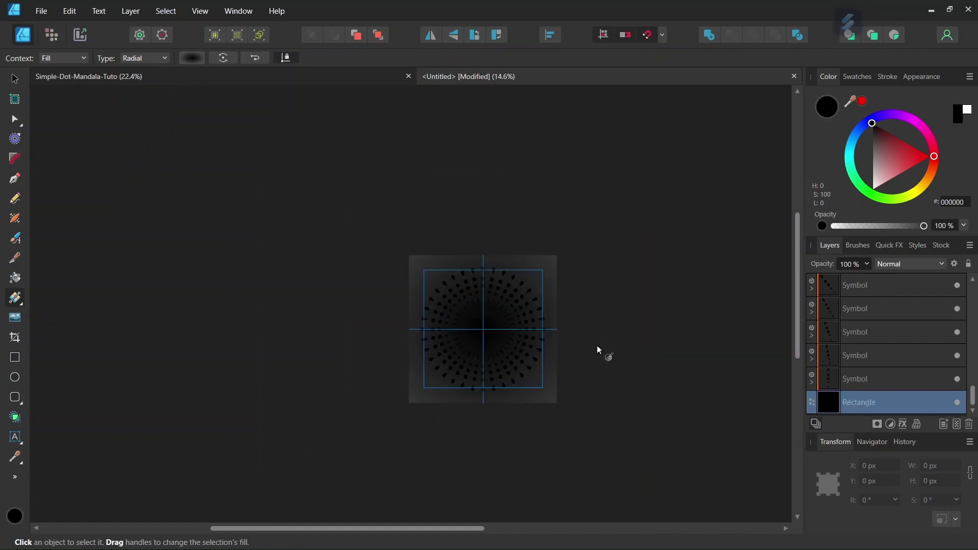
drag(598, 329, 579, 329)
scroll(479, 309, up, 2)
scroll(491, 328, up, 2)
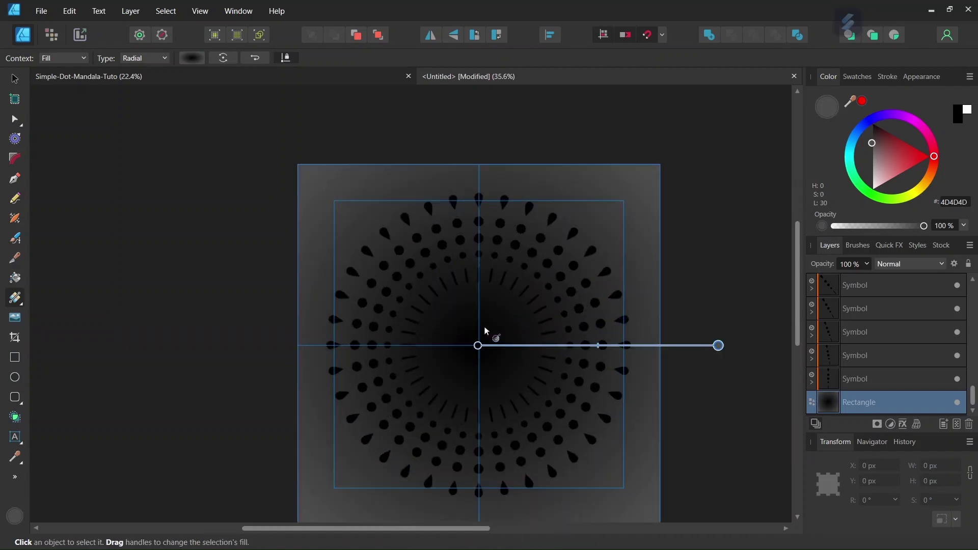
- Set the centre gradient stop to yellow and the outer stop to bright yellow
click(192, 58)
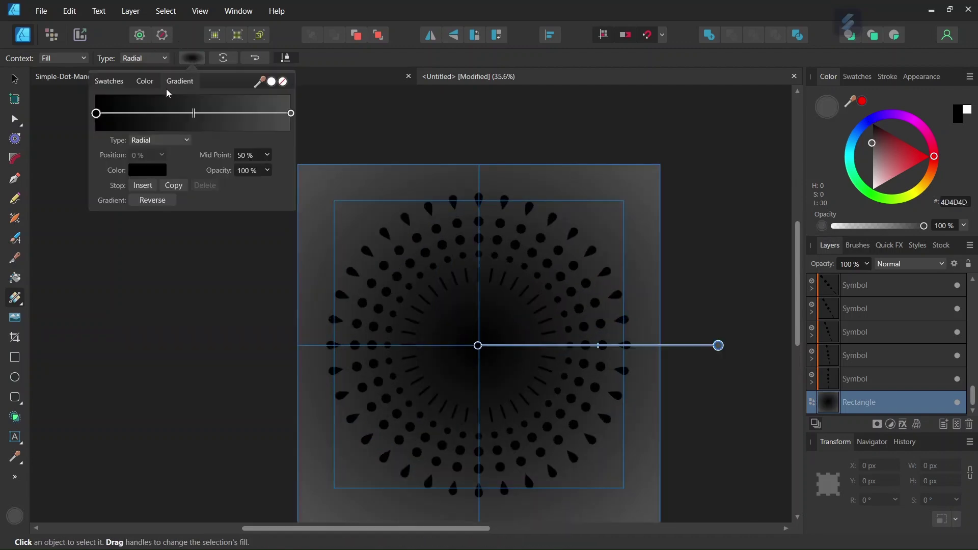
click(151, 173)
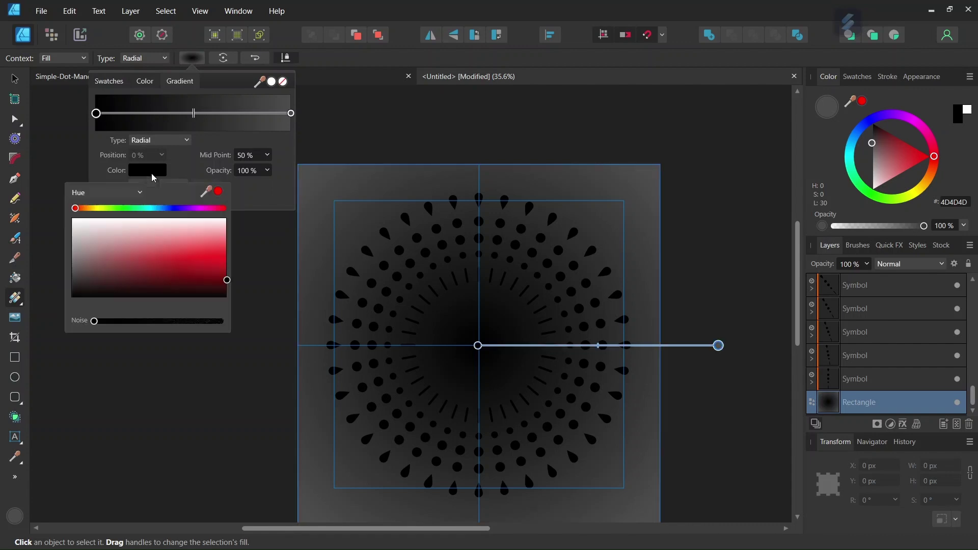
click(100, 209)
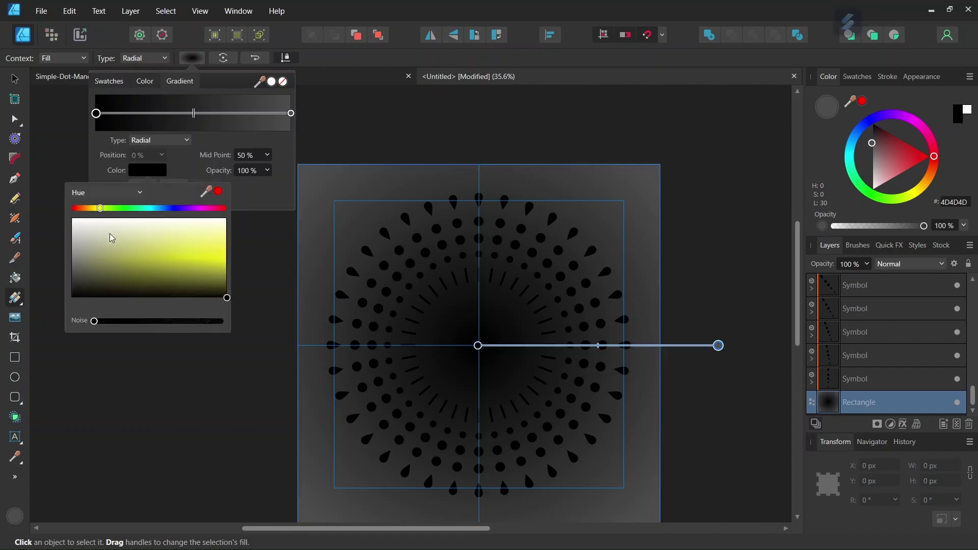
mouse_move(112, 238)
mouse_down()
mouse_move(159, 261)
mouse_move(184, 255)
mouse_up()
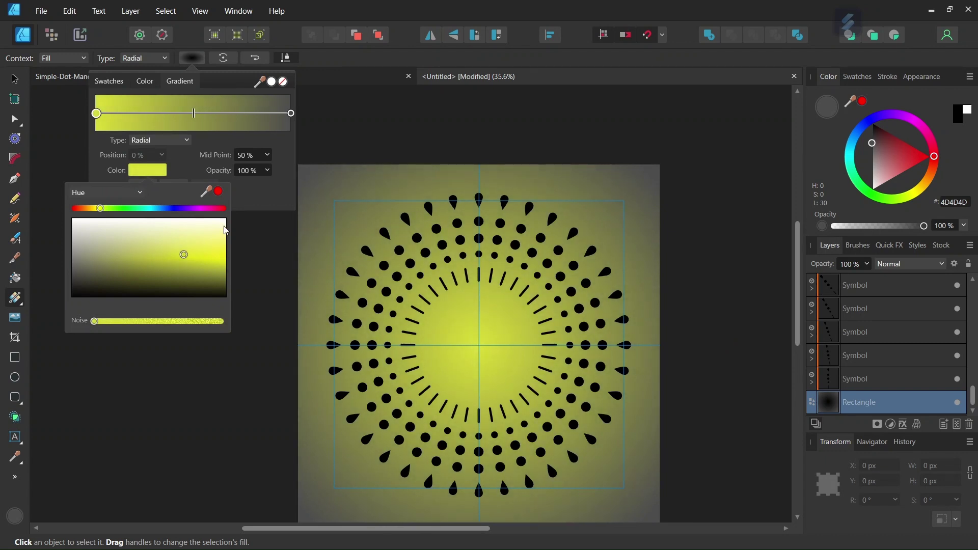
click(292, 114)
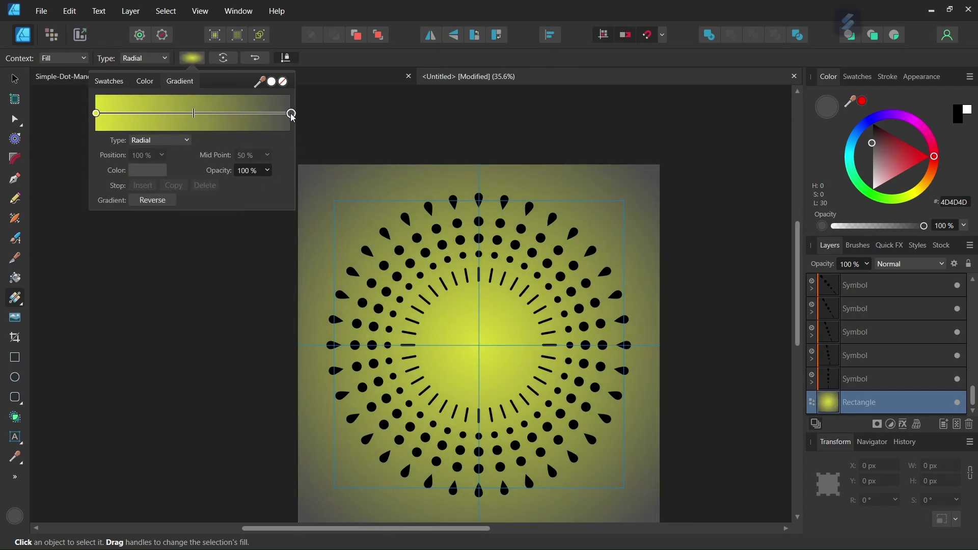
click(148, 171)
click(99, 208)
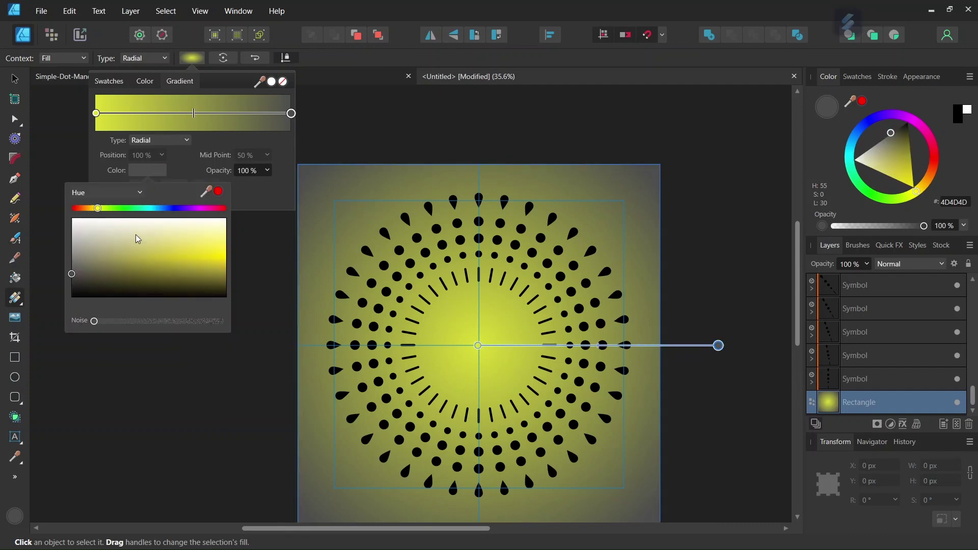
click(201, 246)
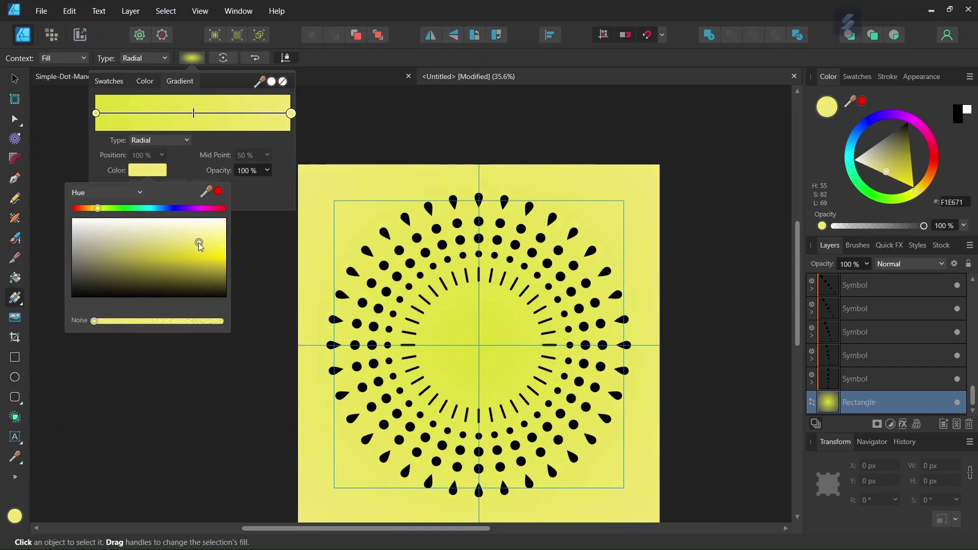
key(ctrl+minus)
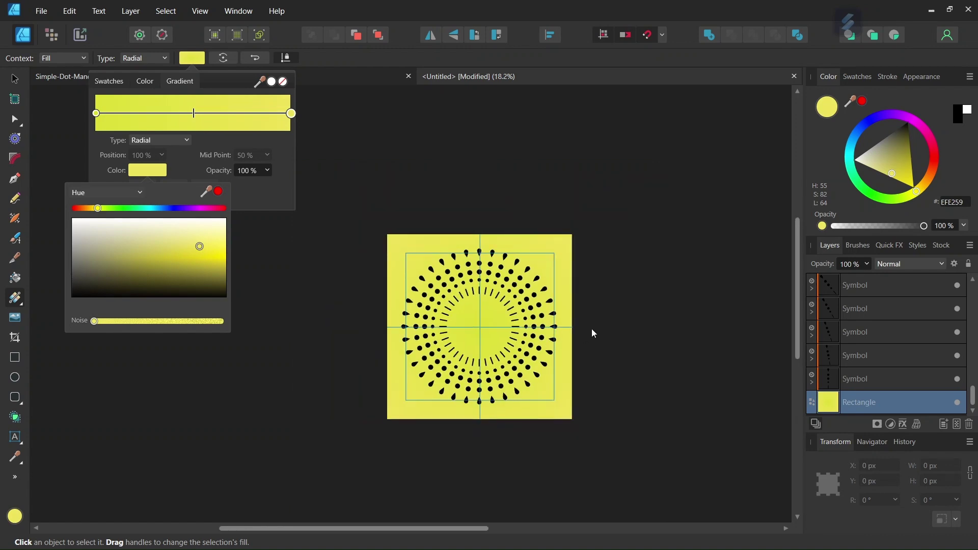
click(602, 328)
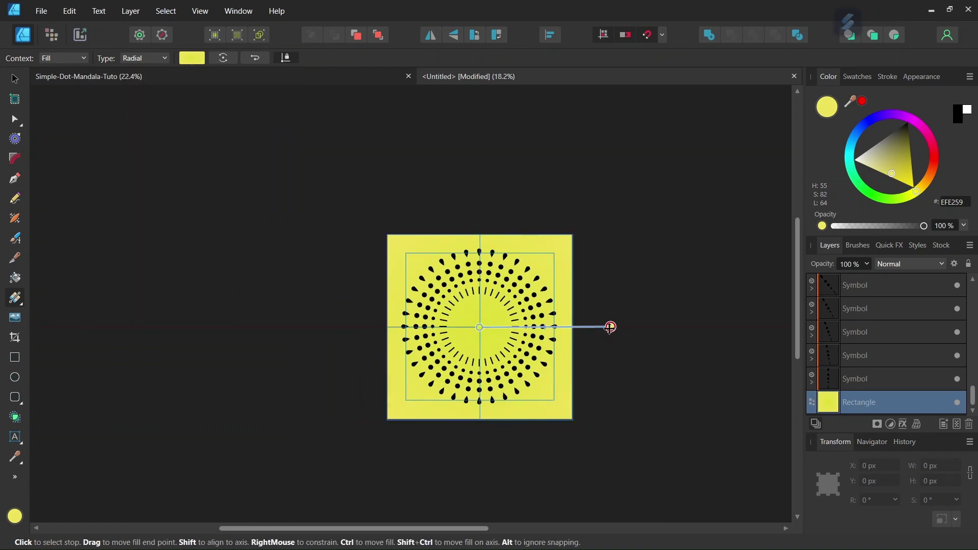
key(ctrl+d)
scroll(465, 327, up, 3)
scroll(463, 331, up, 3)
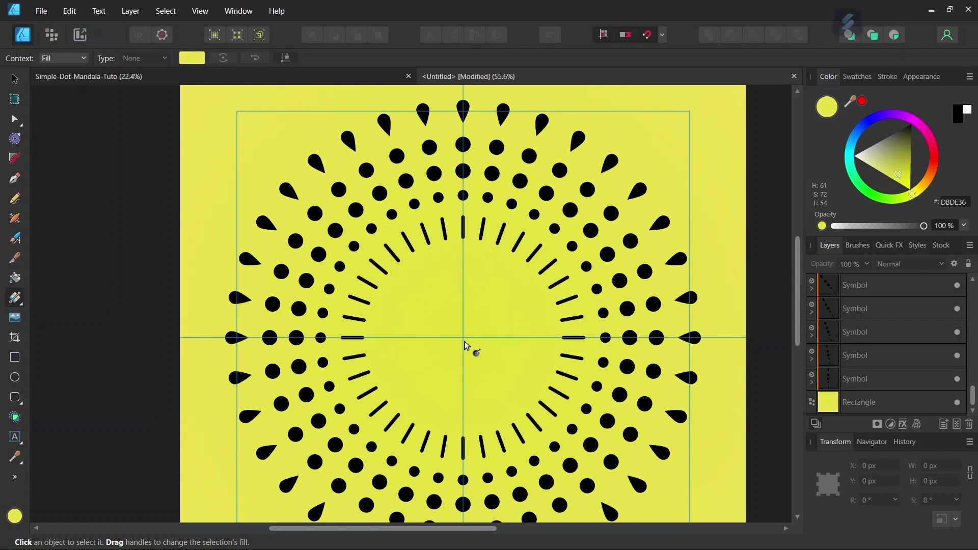
scroll(464, 346, down, 1)
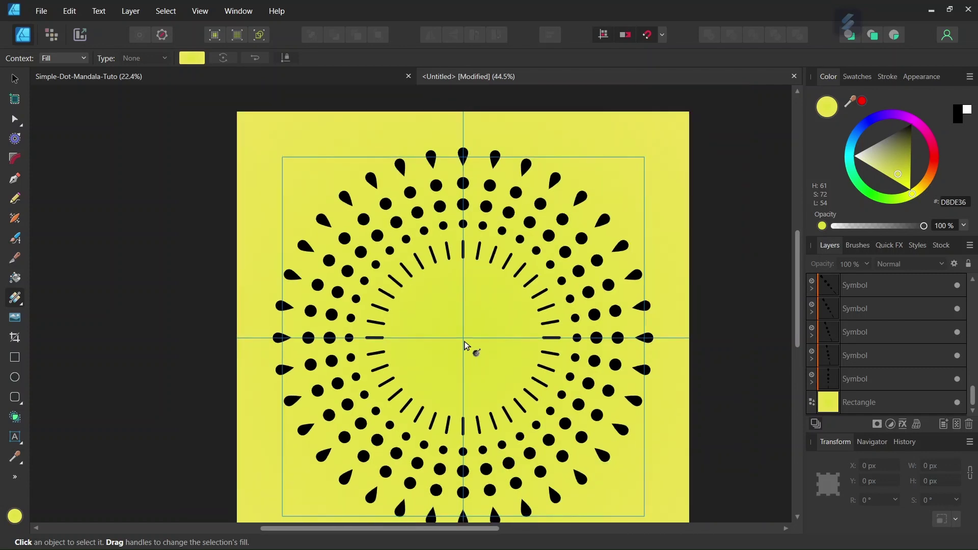